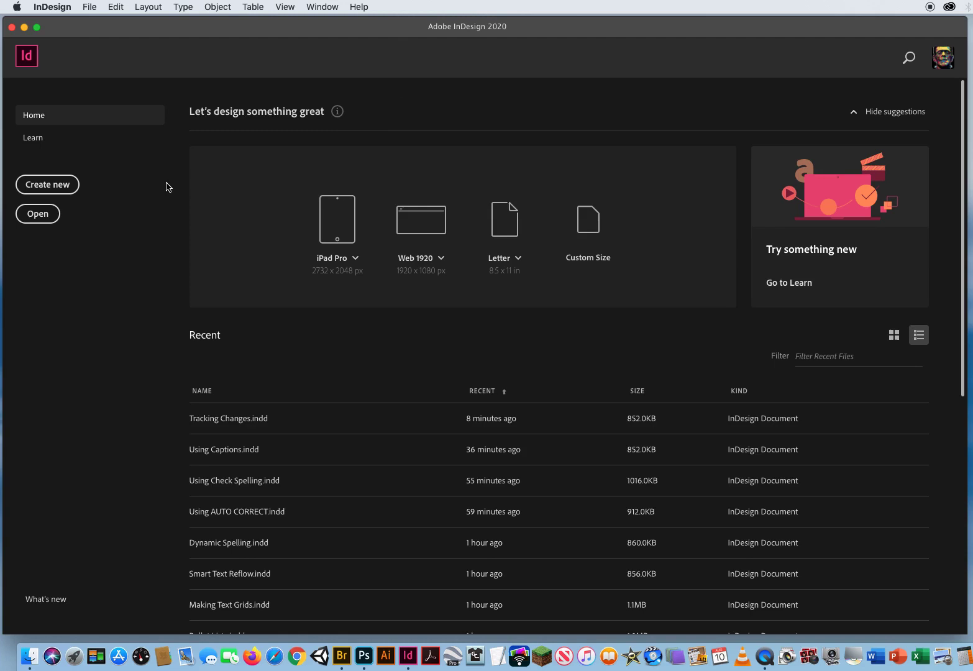
Step: Open Tracking Changes.indd from the 18 Tracking Changes folder and close the floating Track Changes panel
left_click(91, 7)
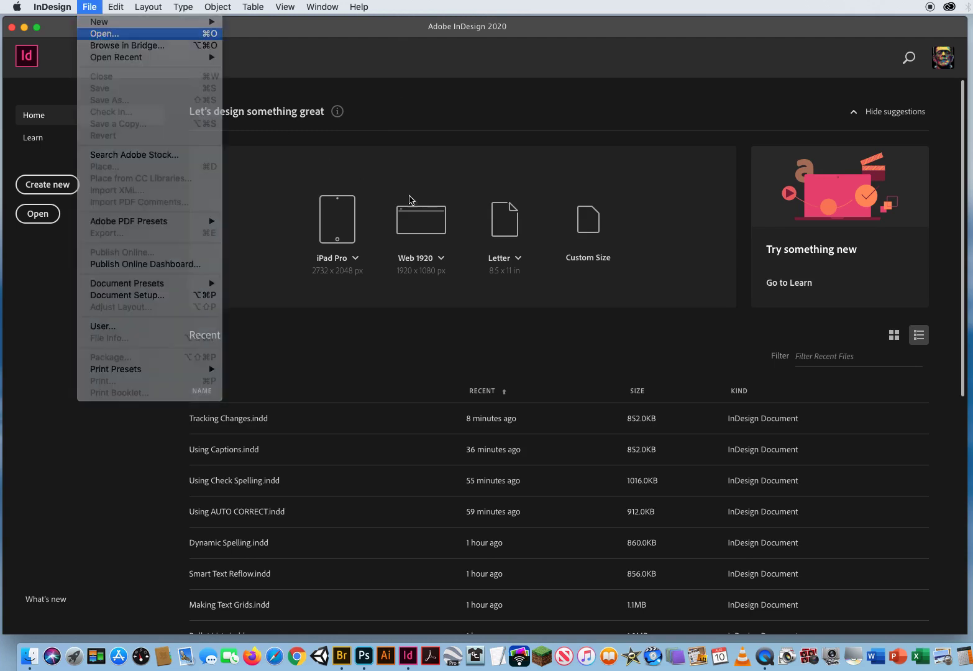
key("Return")
left_click(578, 103)
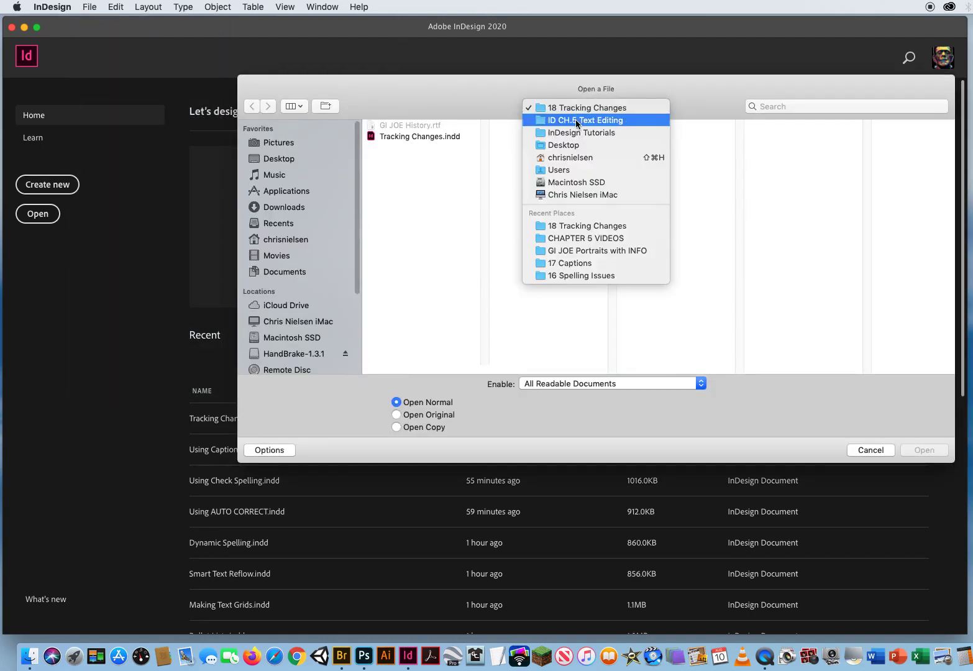
left_click(576, 121)
left_click(667, 315)
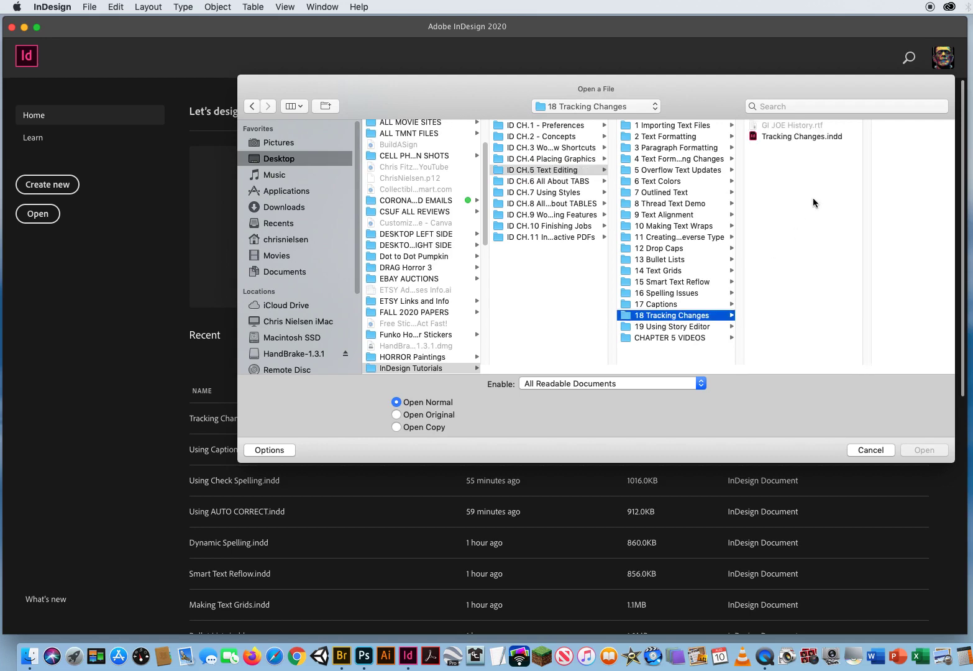
left_click(798, 136)
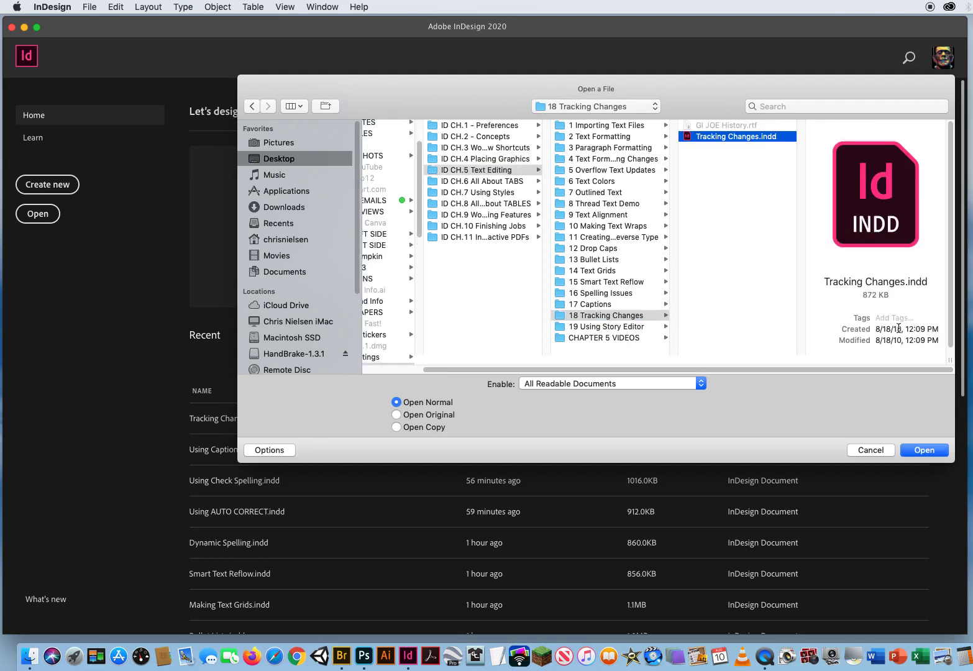
left_click(925, 450)
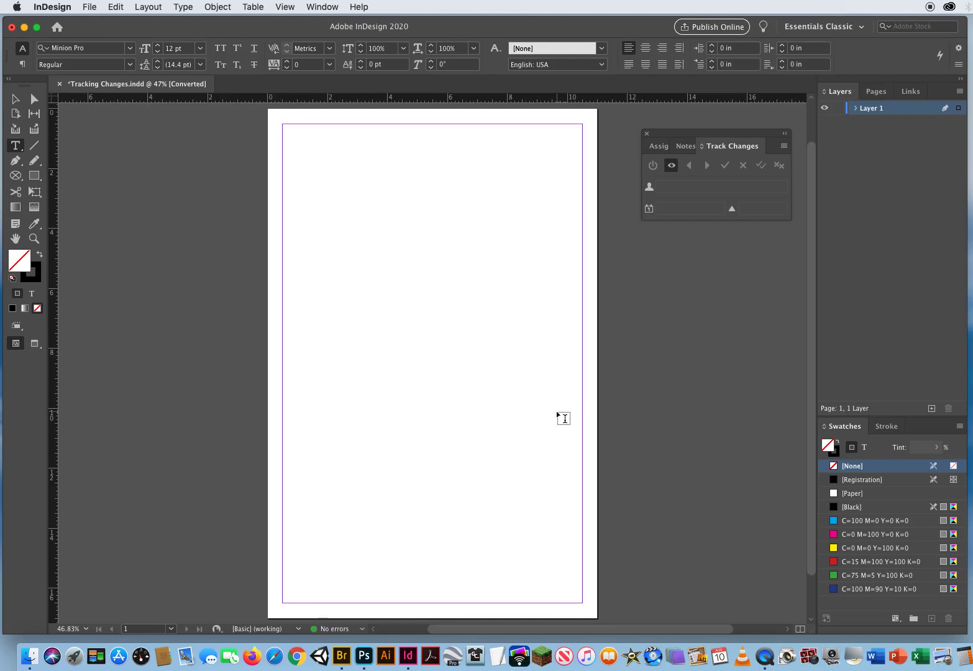
left_click(646, 133)
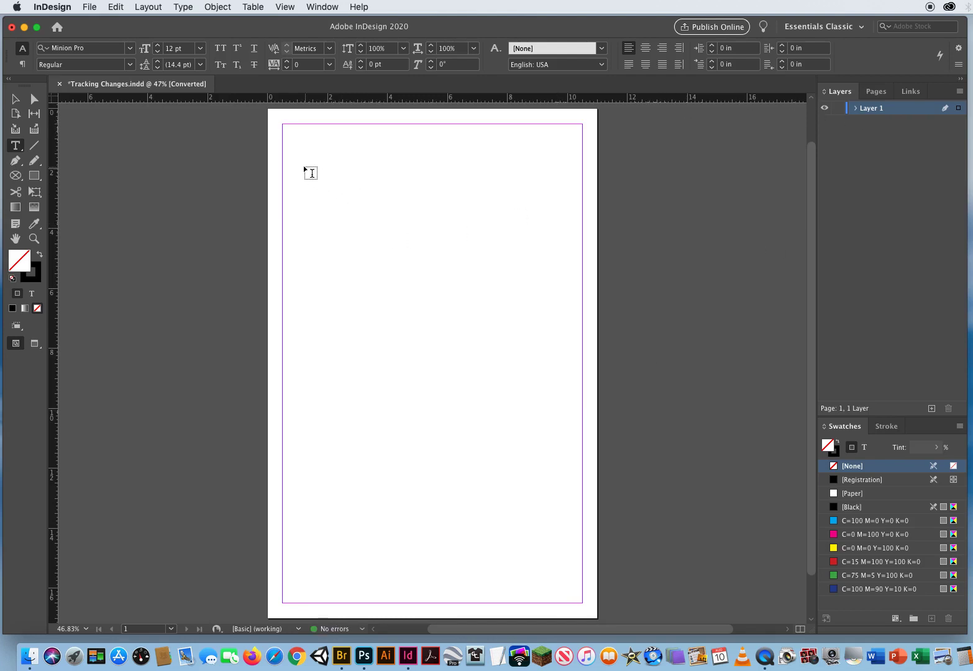
Step: Draw a text frame about 9 by 12.4 in inside the page margins and place GI JOE History.rtf in it
left_click_drag(296, 168, 566, 539)
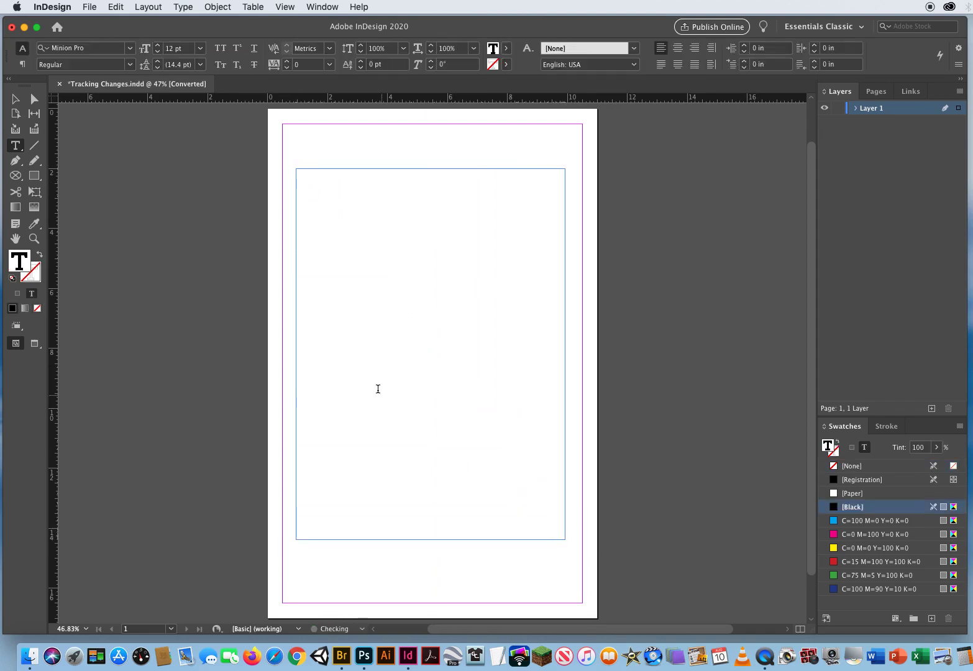
key("super+d")
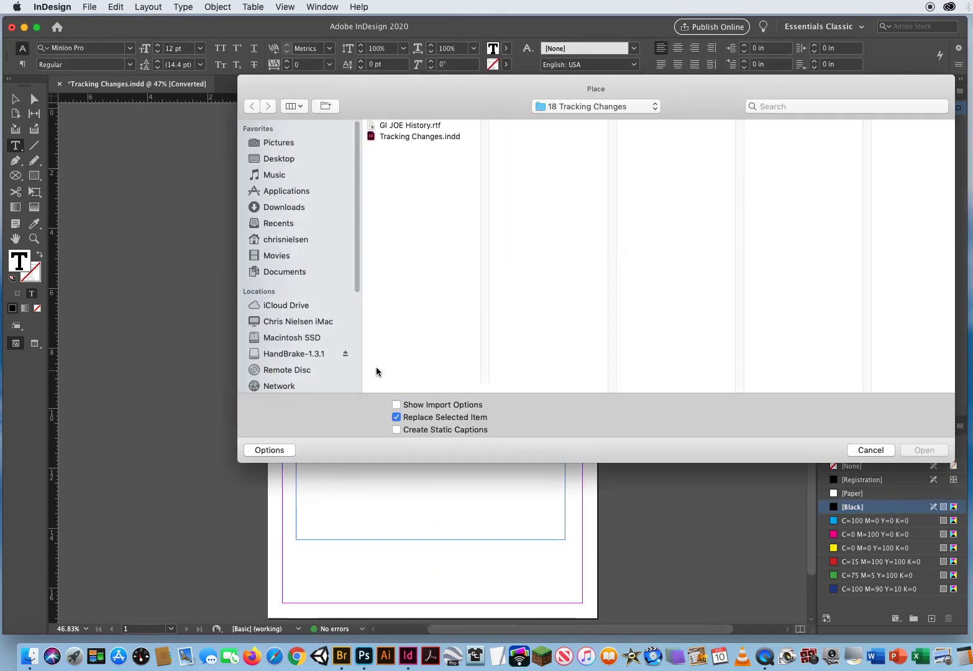
left_click(410, 125)
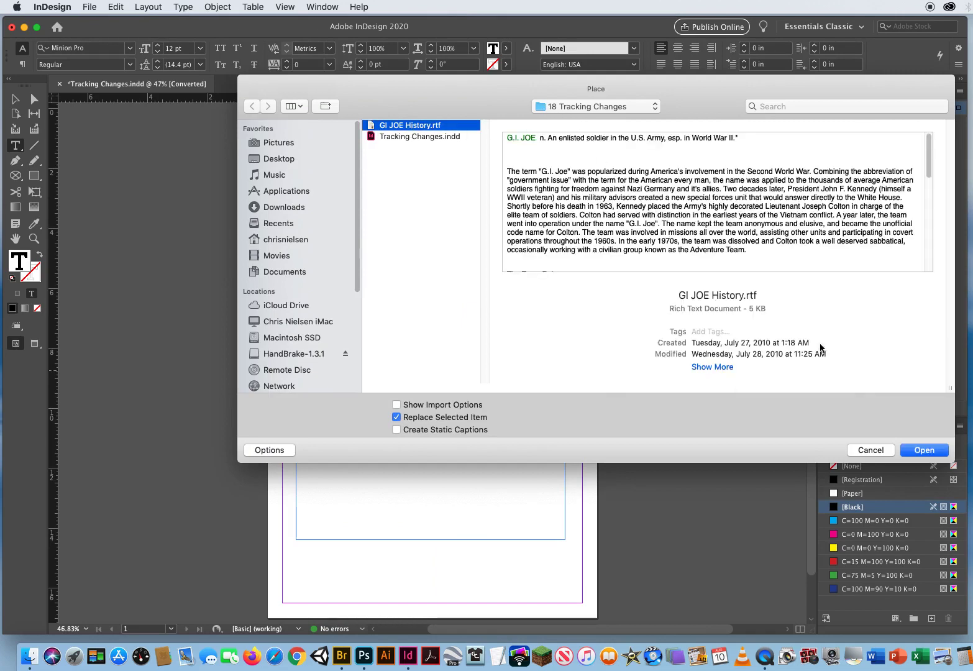
left_click(923, 451)
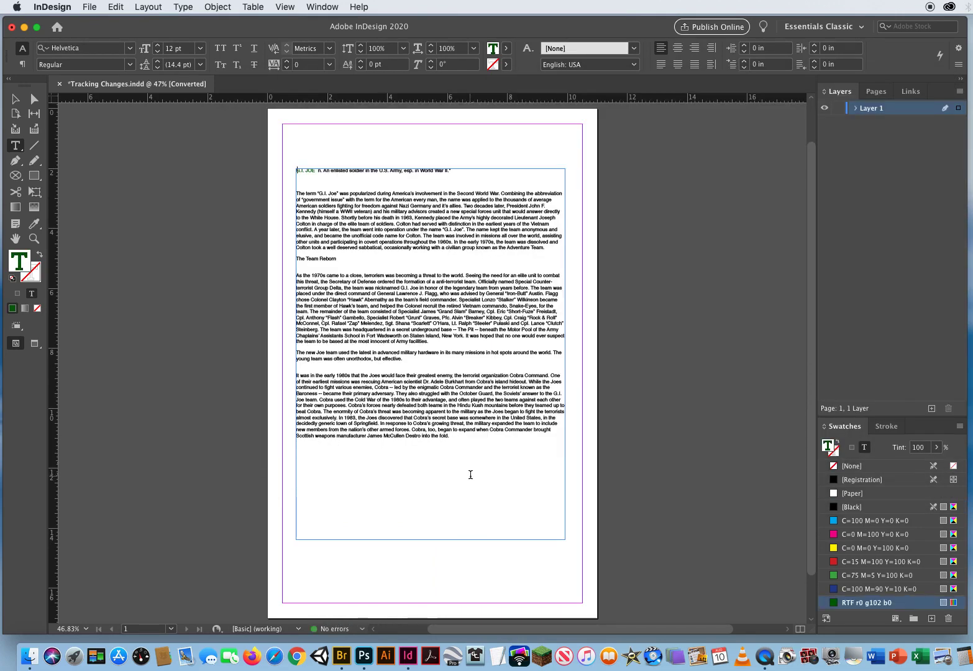
Step: Move the text frame slightly so its center sits at about X 5.5 in and Y 8.24 in, and deselect it
left_click(15, 100)
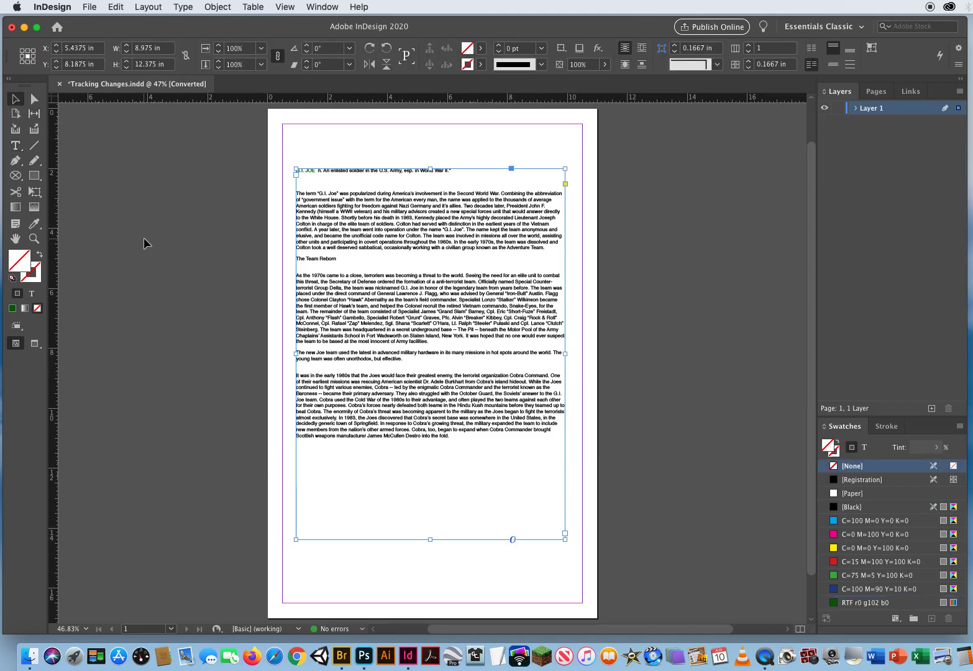
left_click(143, 237)
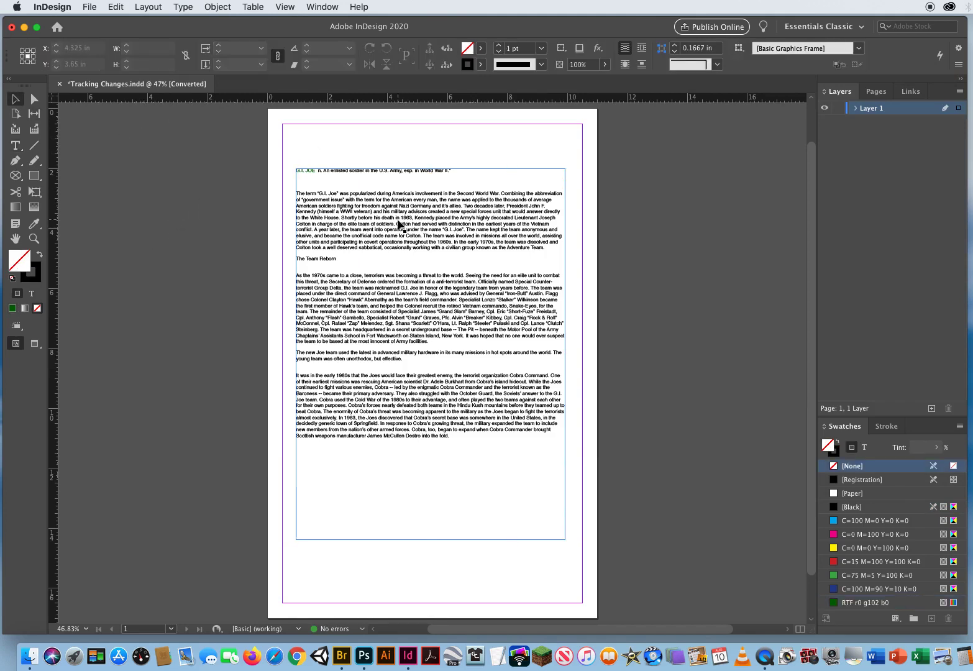
left_click_drag(401, 227, 402, 229)
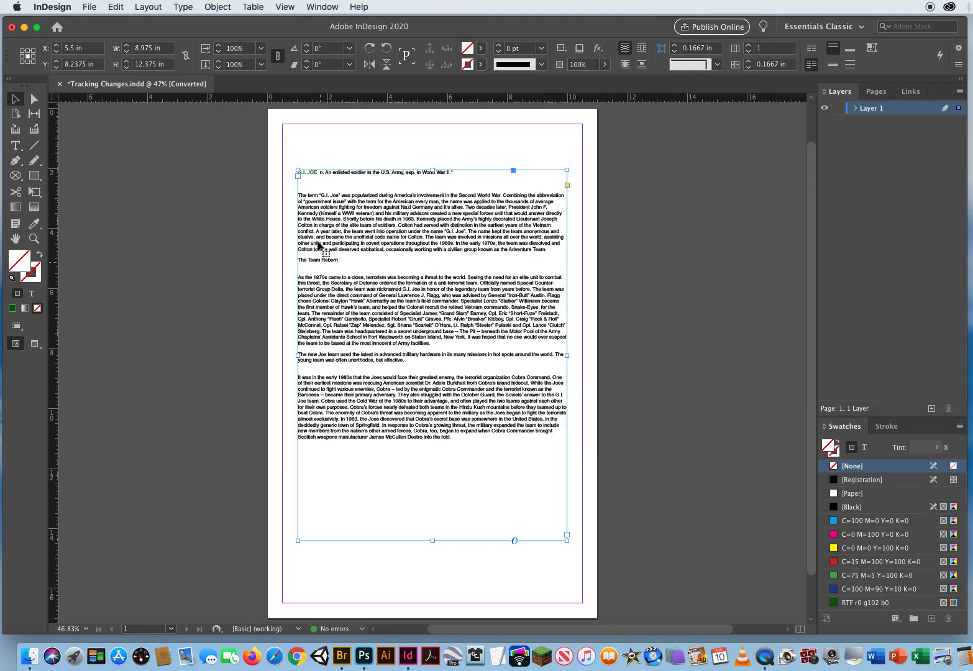
left_click(337, 149)
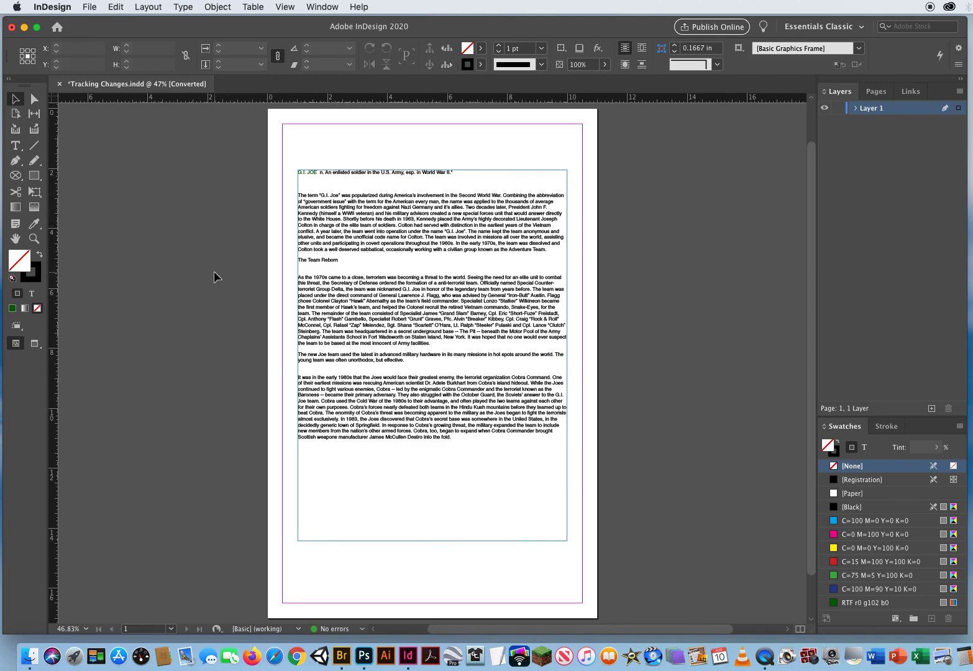
Step: Magnify the placed G.I. Joe text to 100% to examine its opening paragraphs
left_click(34, 238)
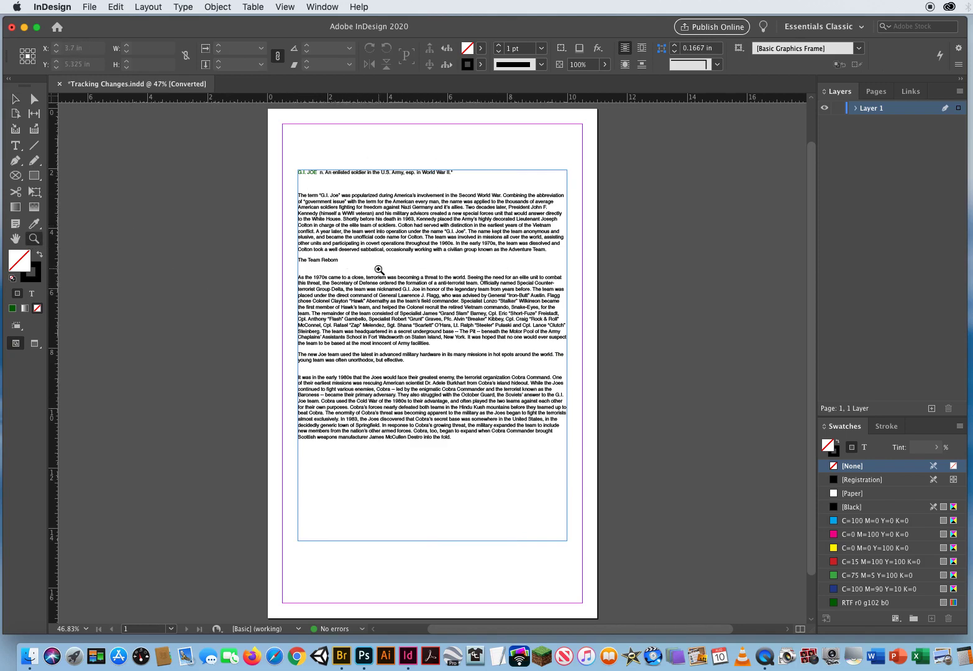
left_click(411, 307)
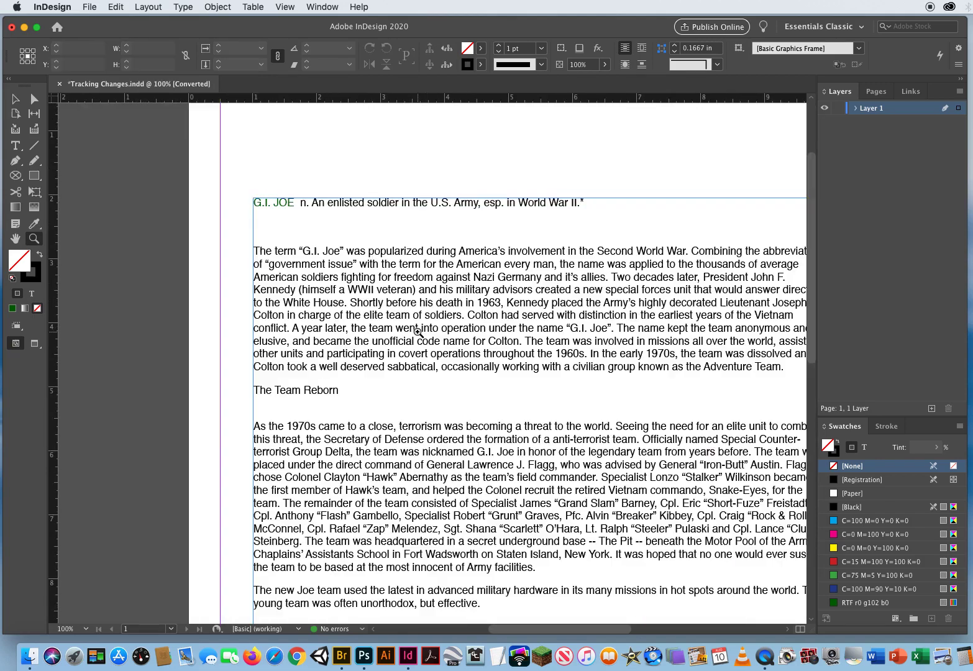
left_click(418, 334)
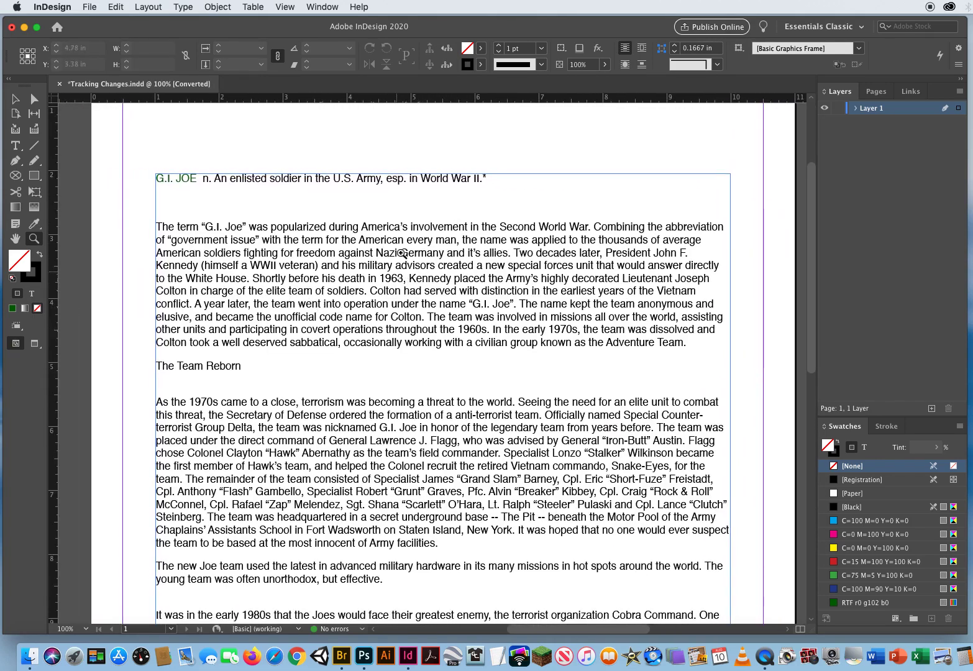
key("t")
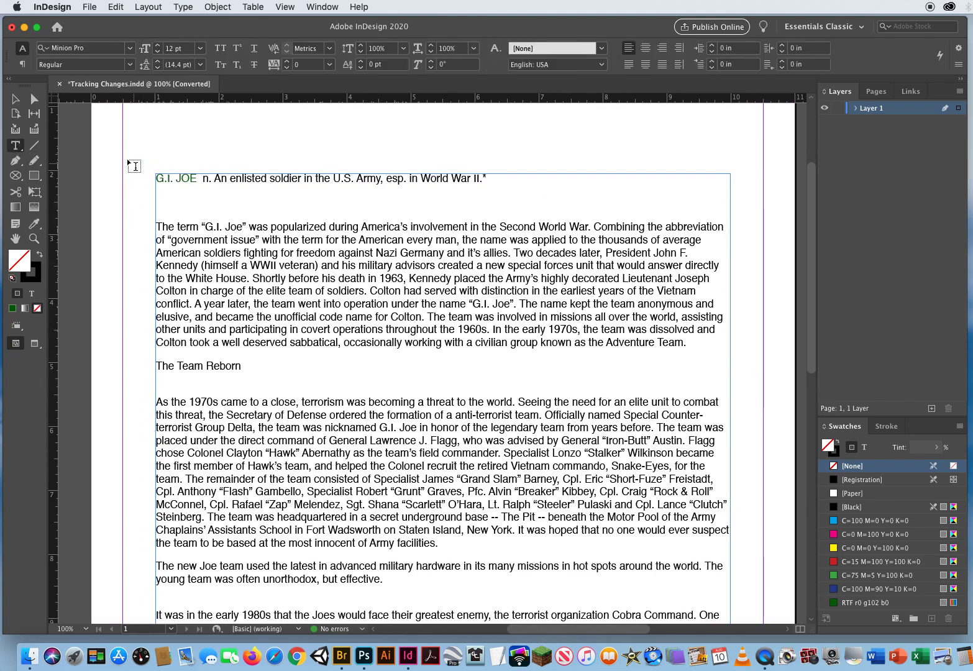
key("Escape")
left_click(108, 196)
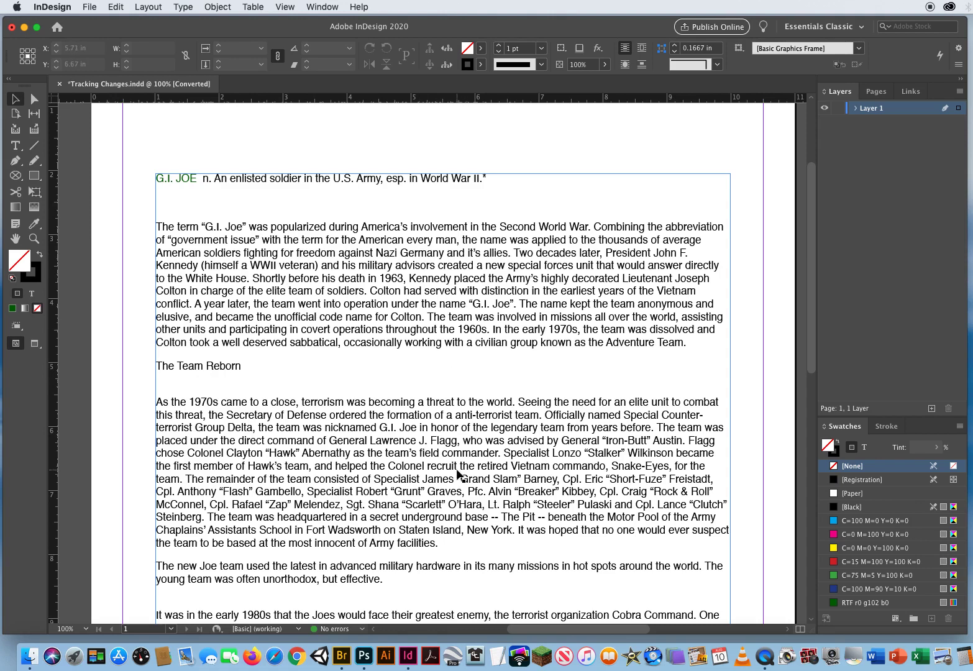
Step: Confirm the tracking user's identification with the existing user name and the color Green
left_click(88, 7)
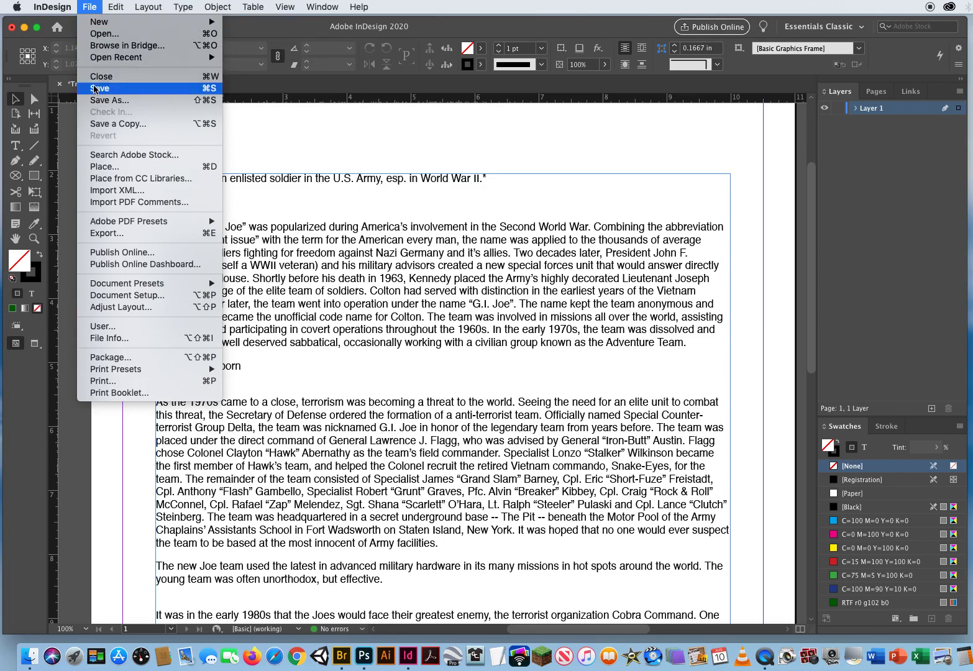
left_click(116, 327)
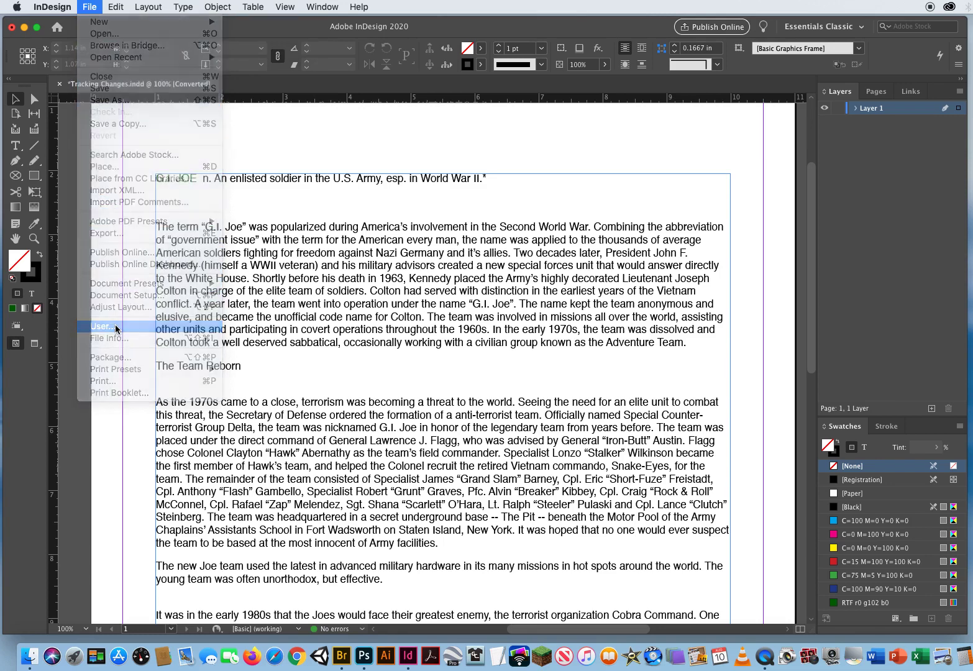
left_click_drag(588, 302, 497, 302)
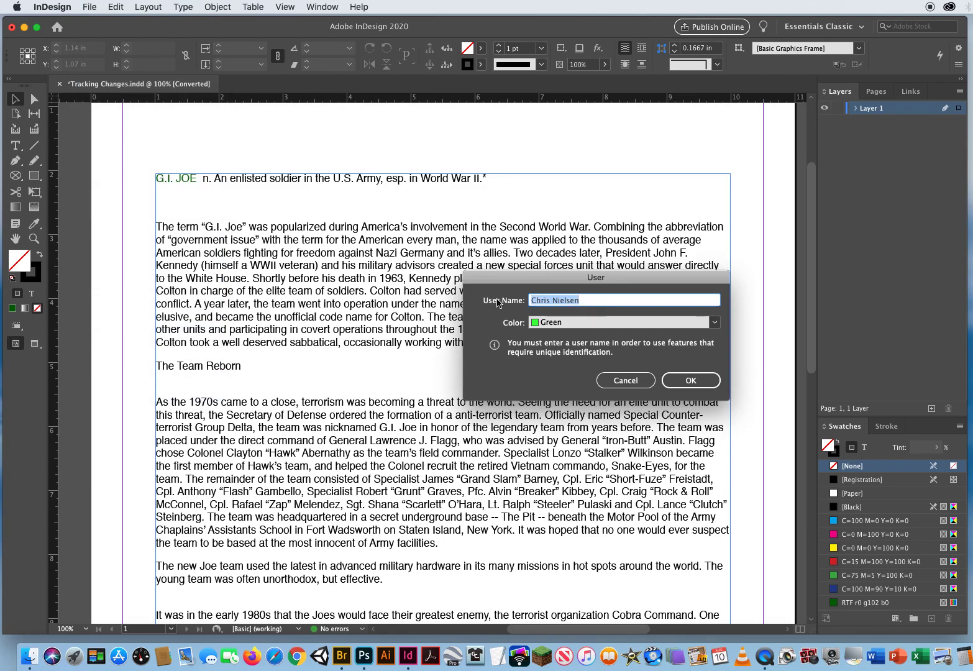
left_click(715, 323)
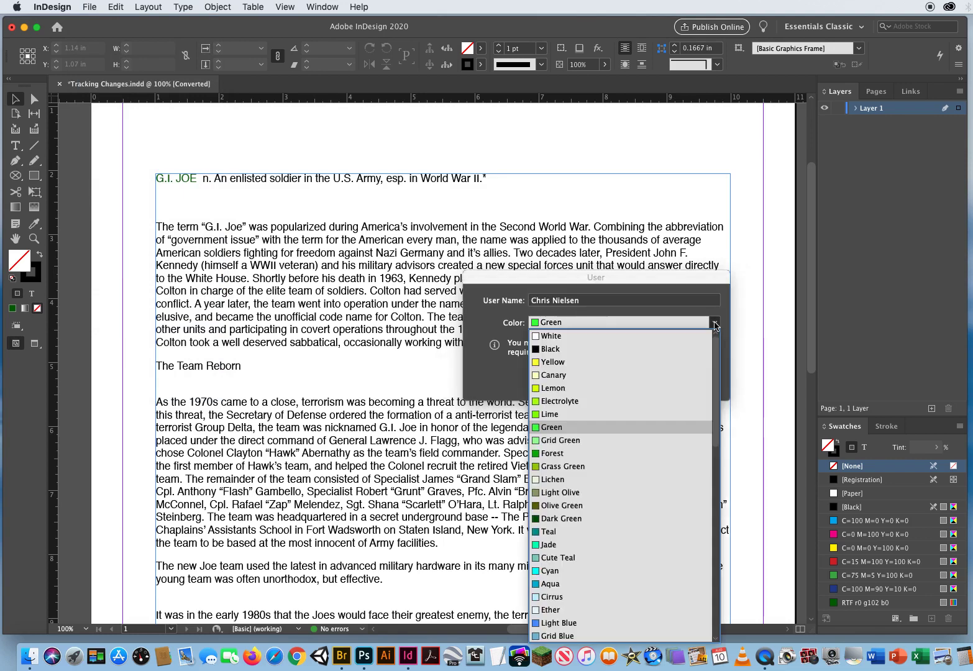
left_click(549, 428)
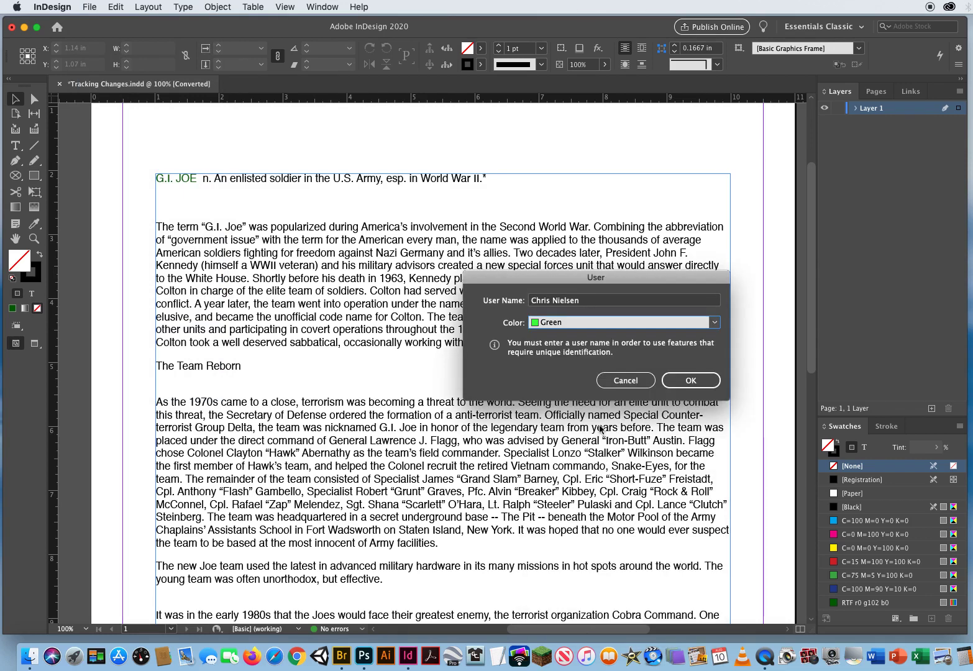
left_click(687, 382)
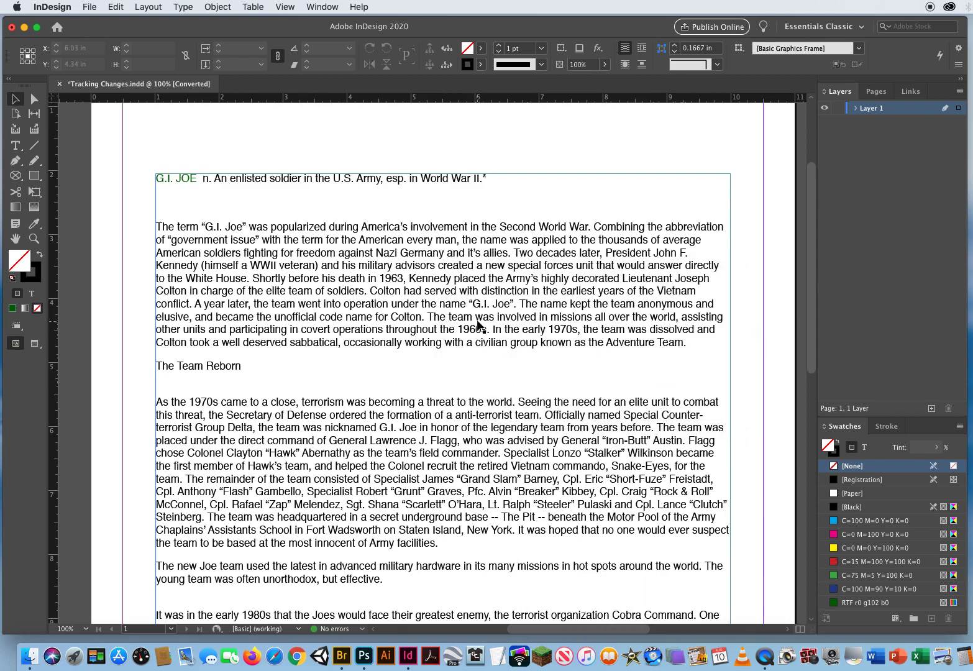
Step: Show the editorial Track Changes panel and move it slightly nearer the top of the page
left_click(322, 6)
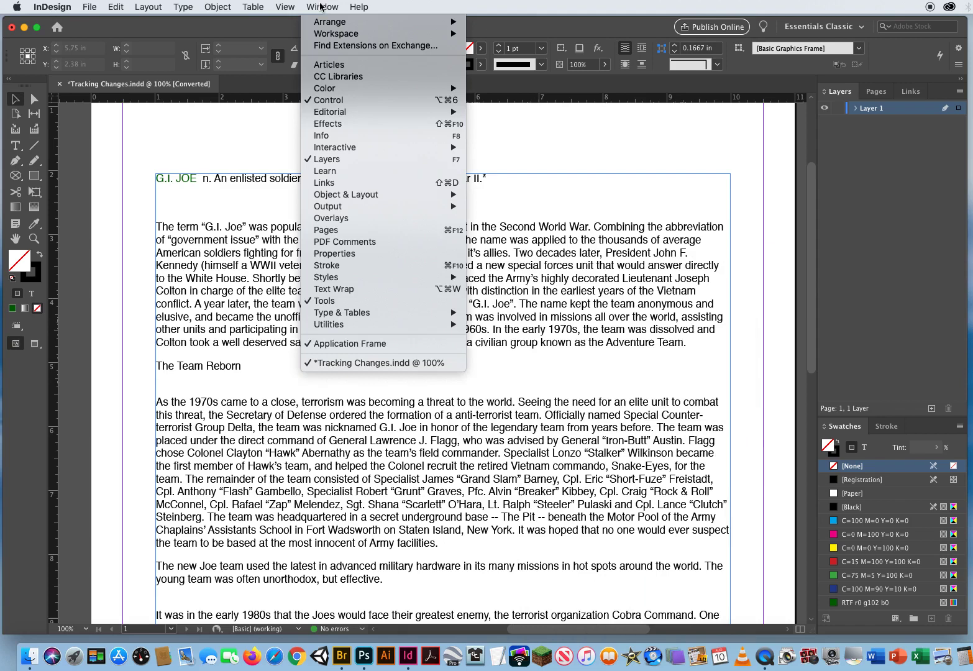
mouse_move(322, 118)
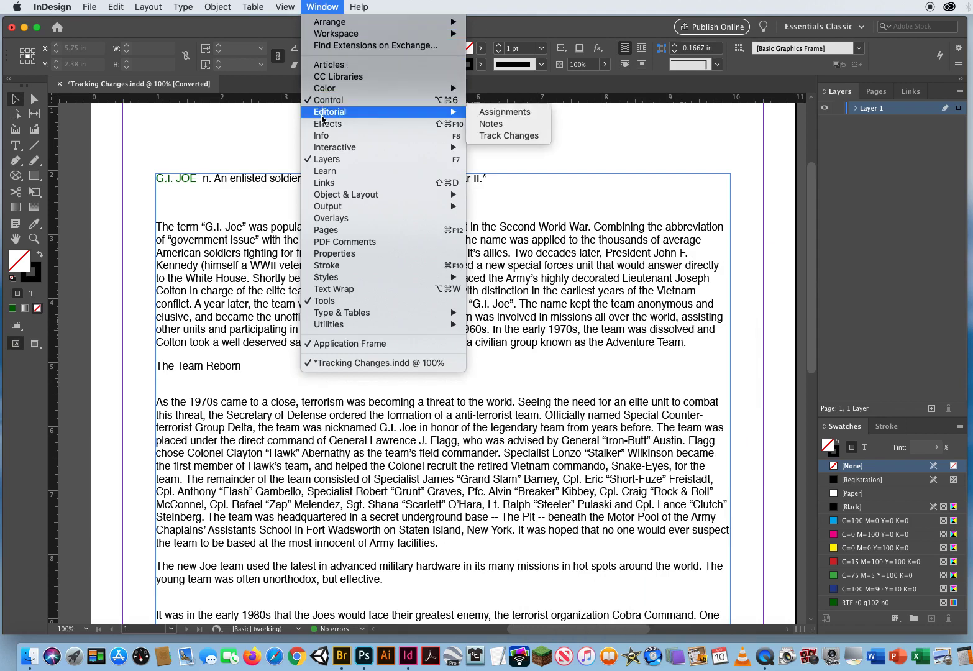
left_click(504, 135)
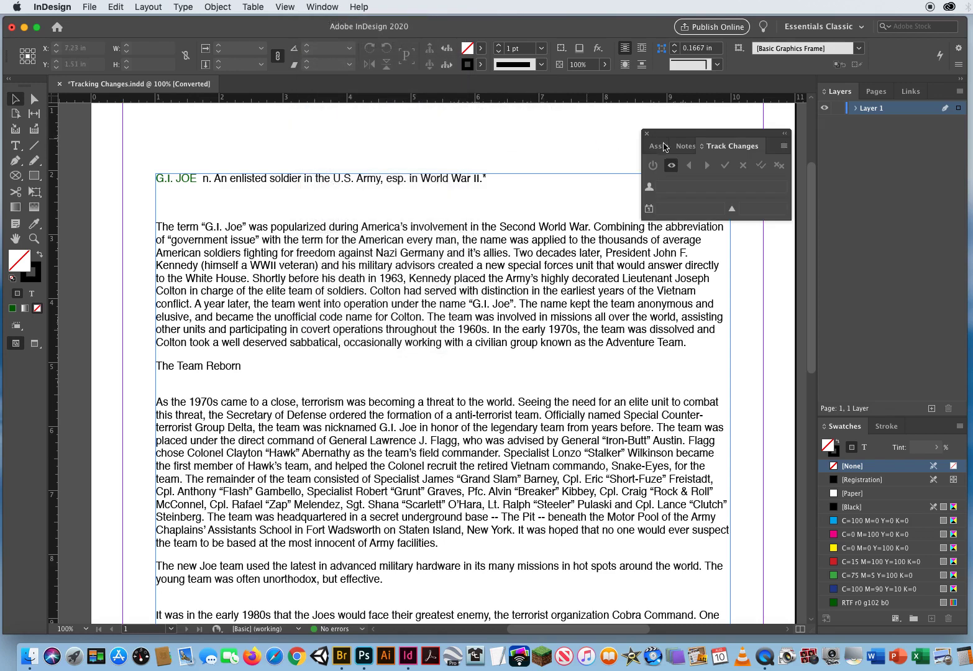
mouse_move(683, 137)
left_mouse_down()
mouse_move(620, 120)
mouse_move(671, 120)
left_mouse_up()
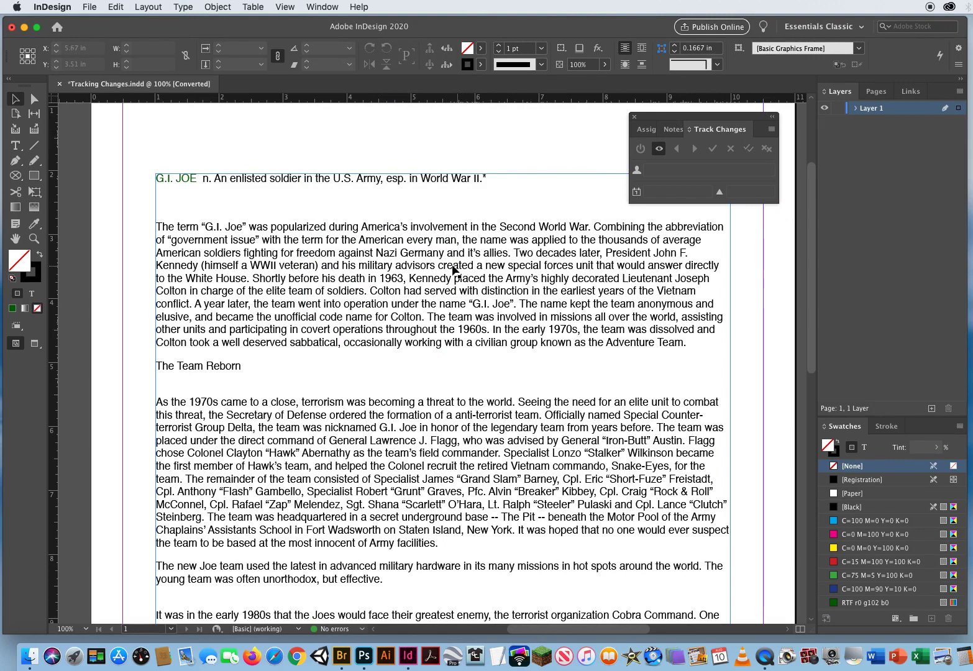
Step: Check which change-tracking commands are available while no text cursor is placed in the story
left_click_drag(444, 265, 428, 284)
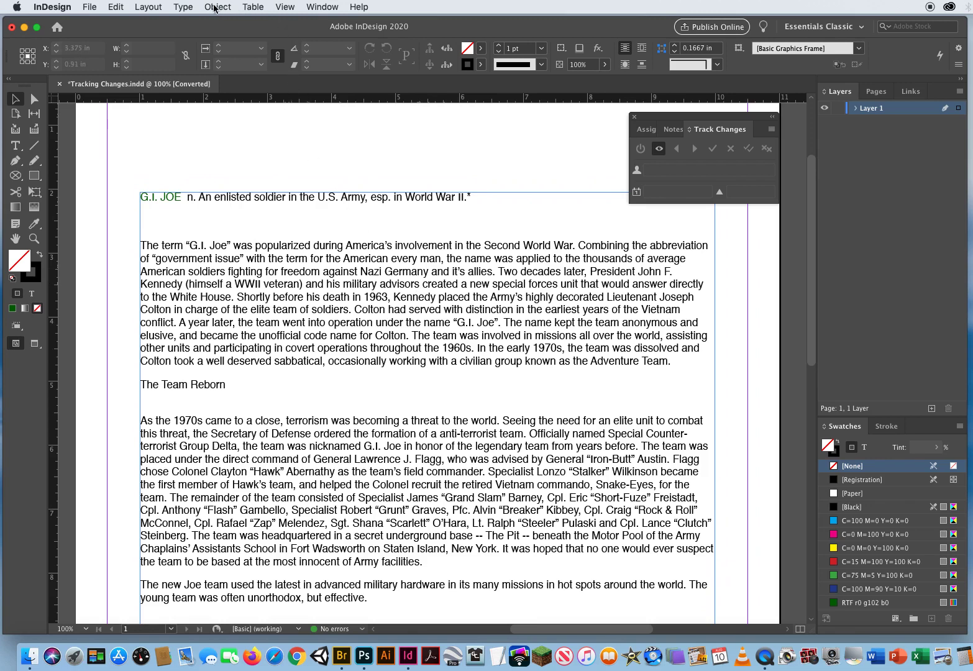
left_click(184, 7)
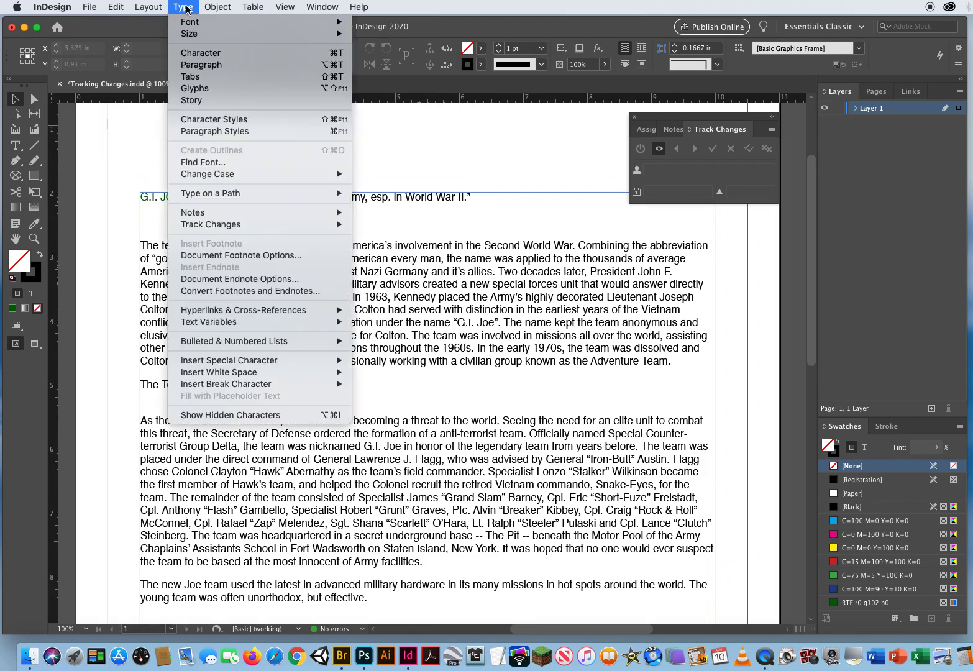
mouse_move(222, 228)
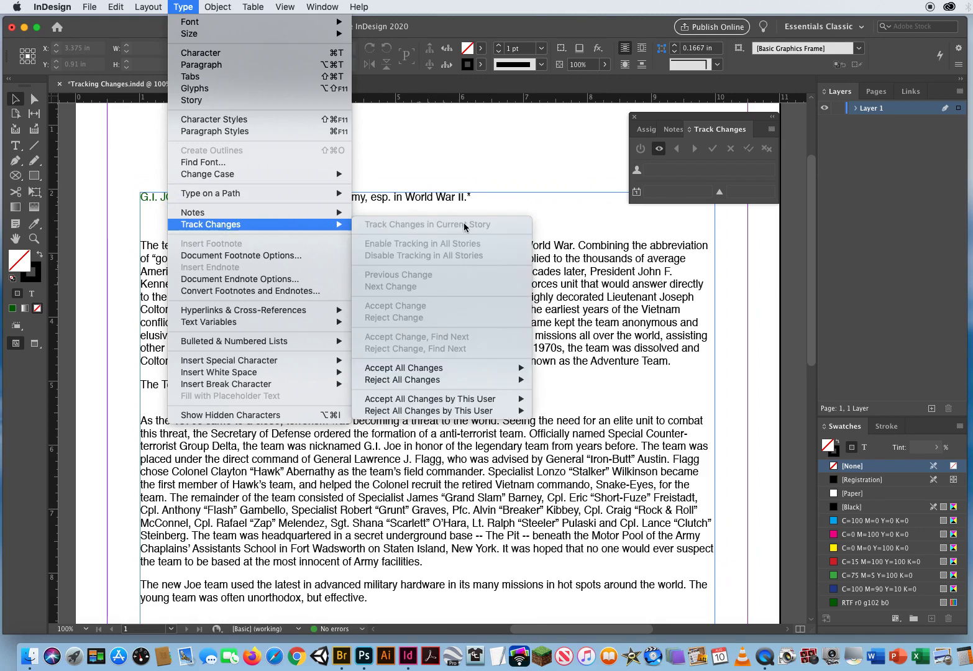
left_click(476, 138)
Step: Place the text cursor in the paragraph starting "The term" and turn on change tracking for the current story
left_click(15, 144)
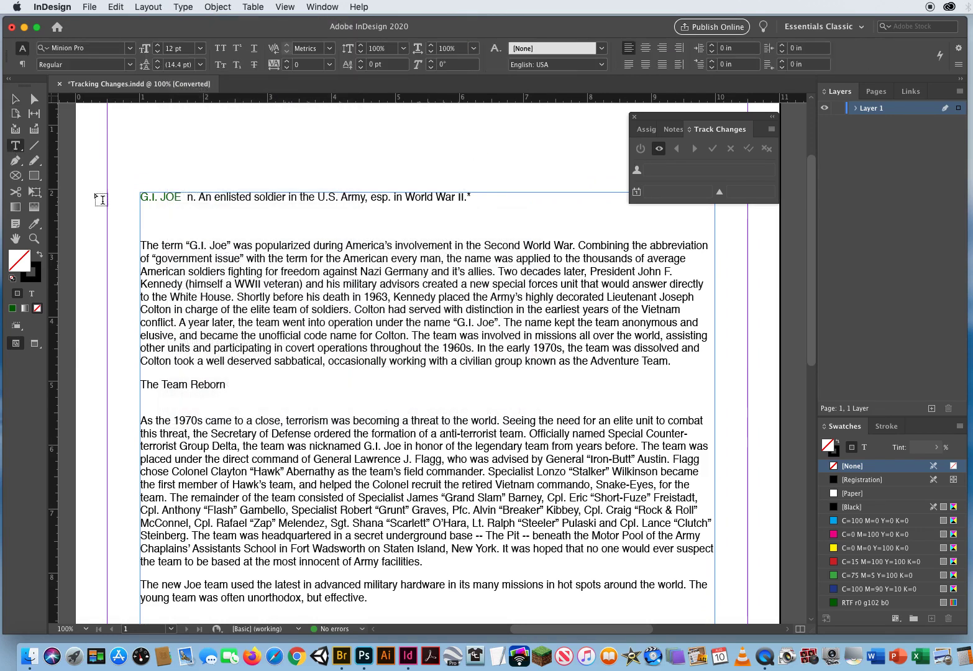
left_click(146, 244)
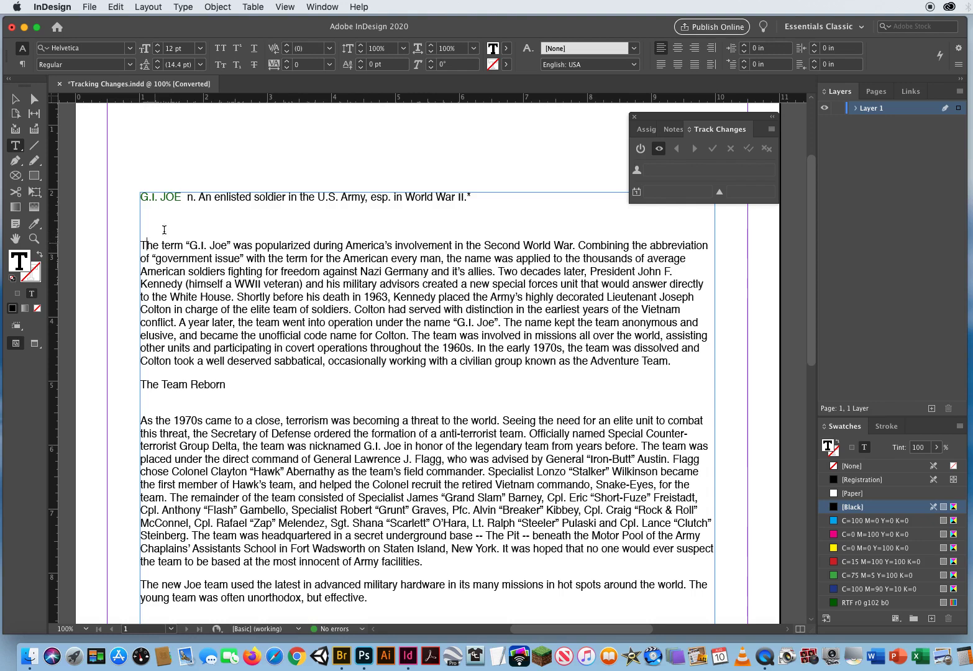
left_click(182, 7)
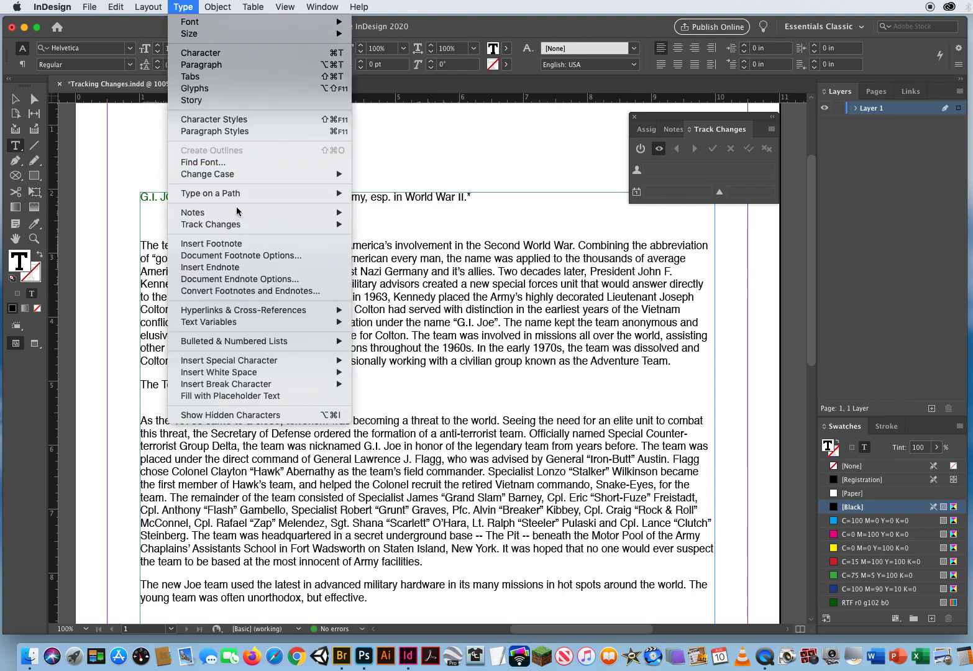
mouse_move(204, 224)
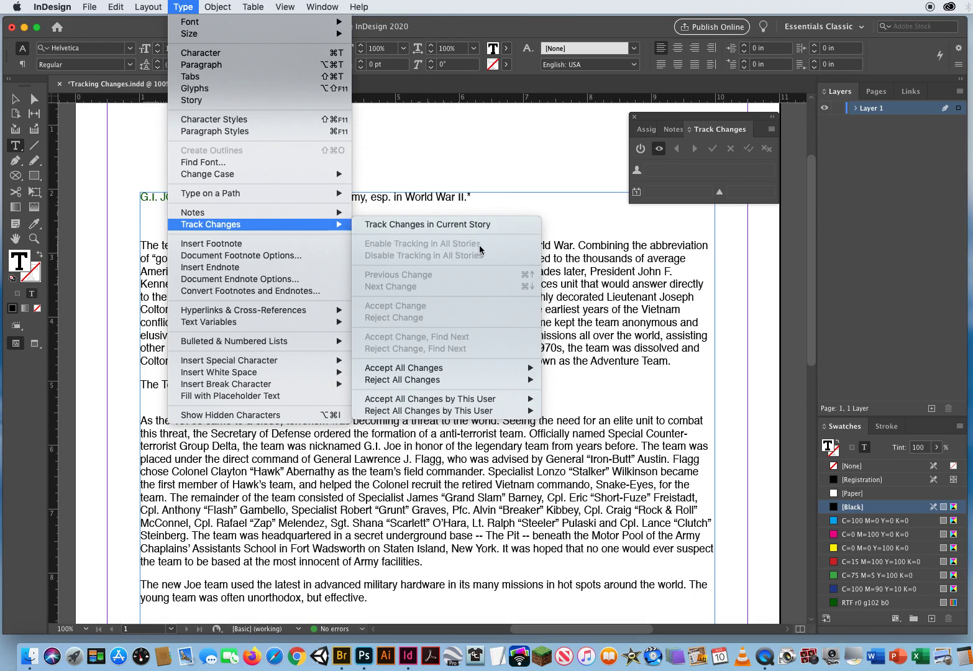
left_click(456, 224)
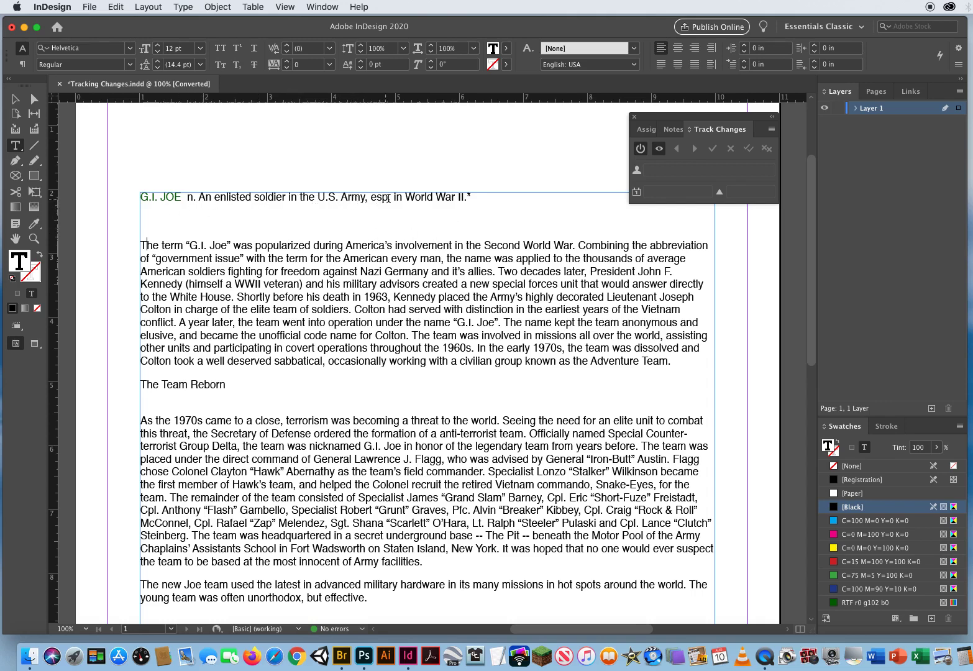
Step: In the opening definition line, expand "esp." to "especially" and delete the asterisk at its end
left_click(386, 199)
key("Delete")
type("ecially")
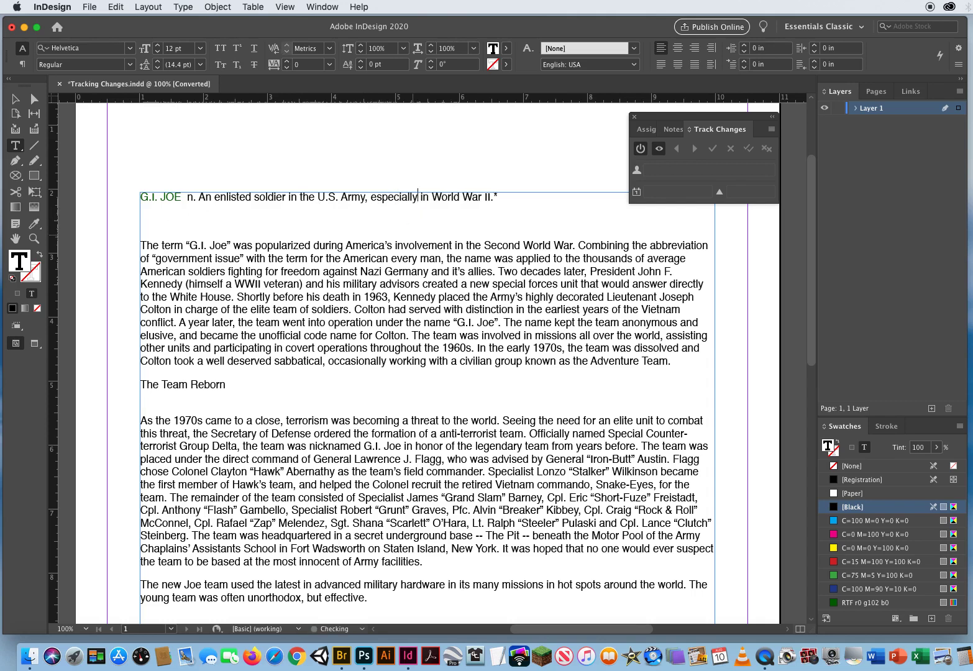
key("End")
key("shift+Left")
key("BackSpace")
Step: Capitalize "every man" as "Every Man" in the first body paragraph
left_click_drag(392, 258, 398, 258)
type("E")
left_click_drag(422, 260, 430, 259)
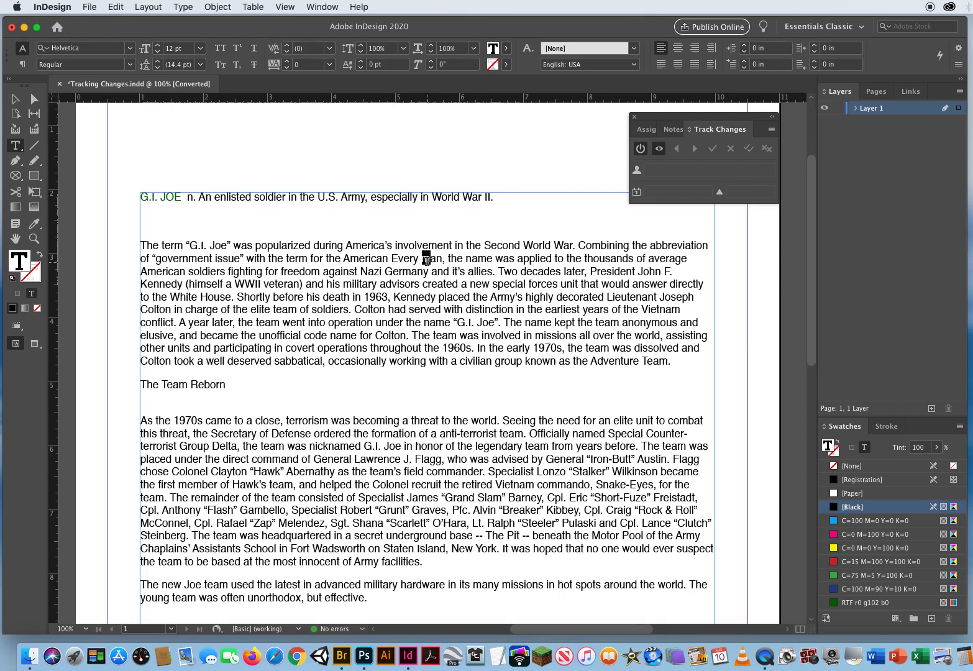
type("M")
Step: Reword the heading "The Team Reborn" as "A New Adventure Team is Reborn!" and deselect the text frame
left_click_drag(140, 385, 159, 386)
type("A")
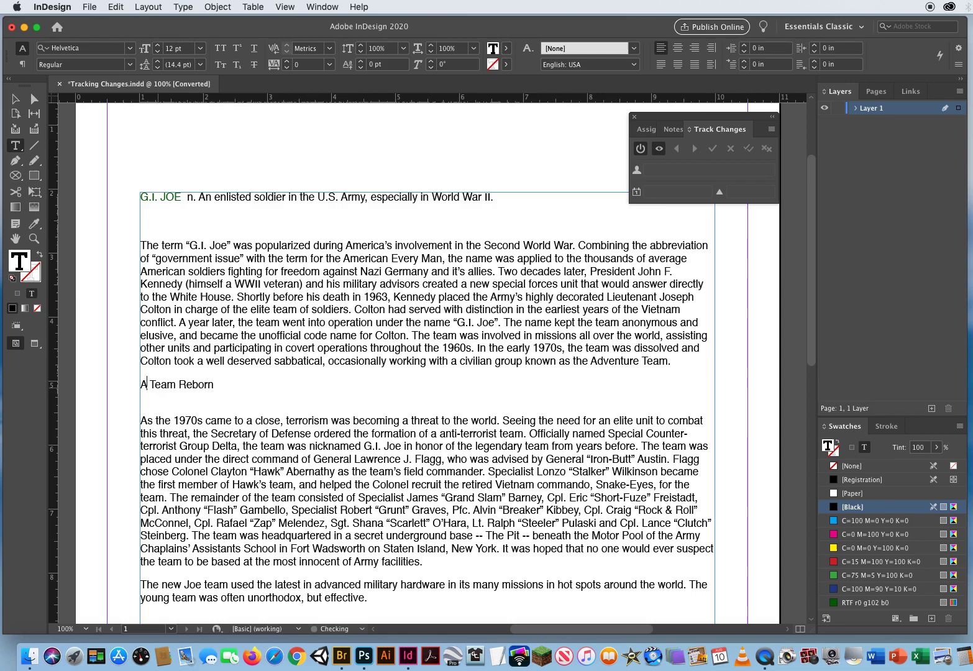
type(" New Advent")
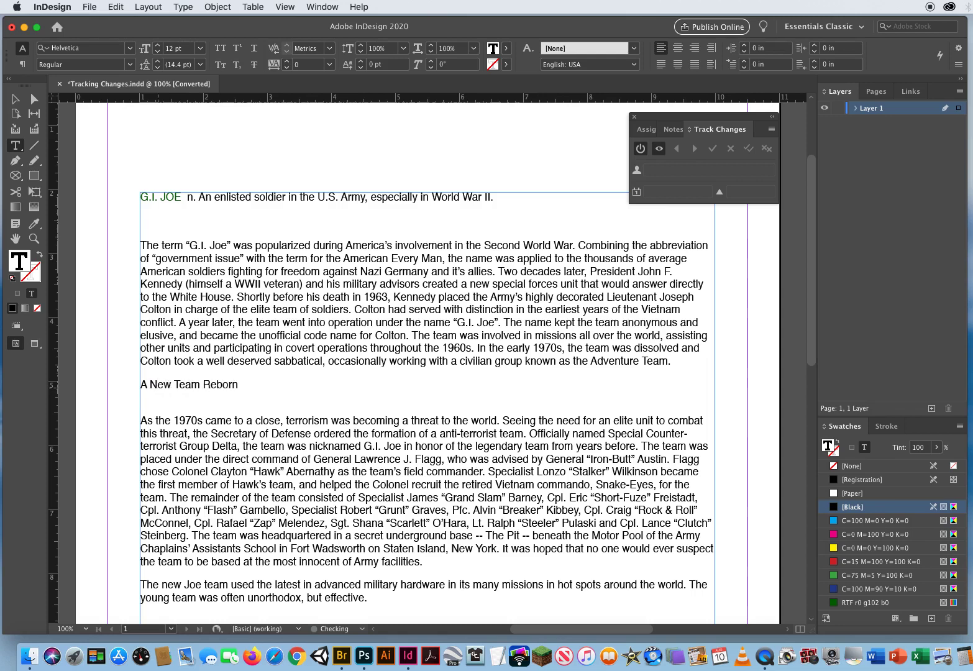
type("ure")
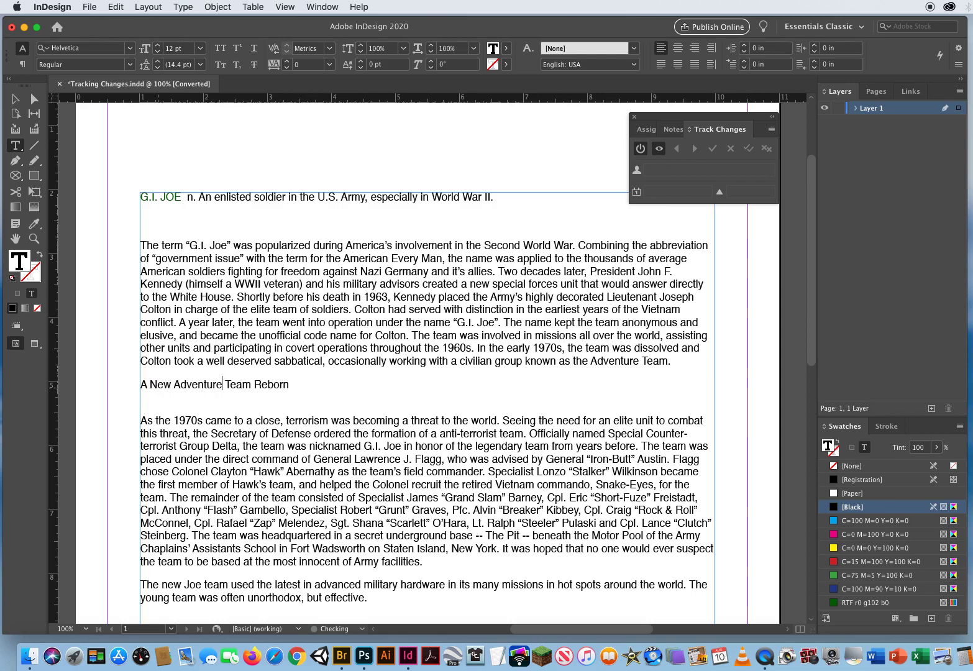
left_click(254, 386)
type("is")
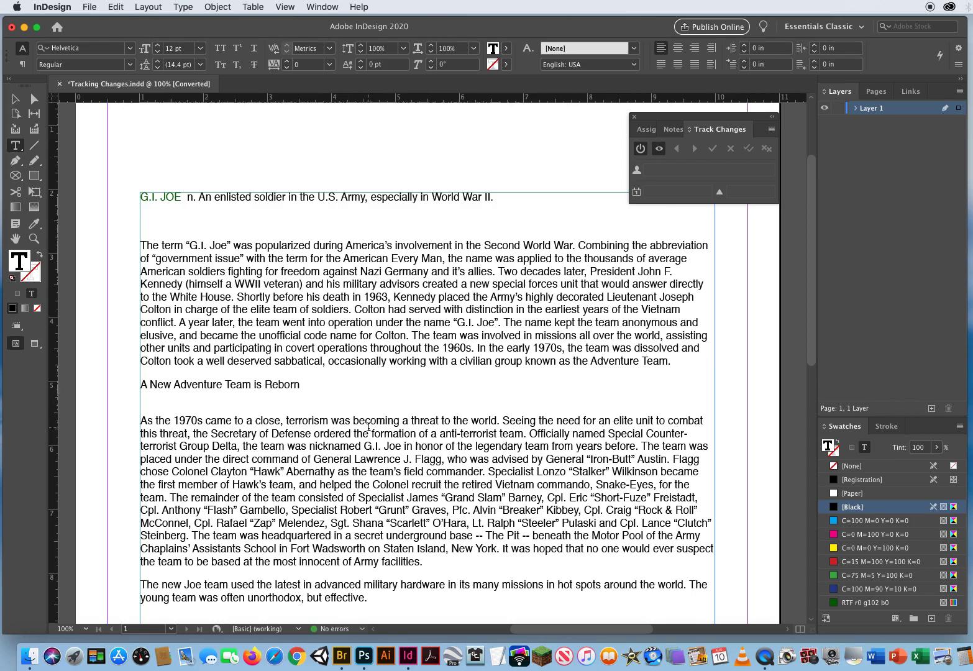
type("!")
key("Escape")
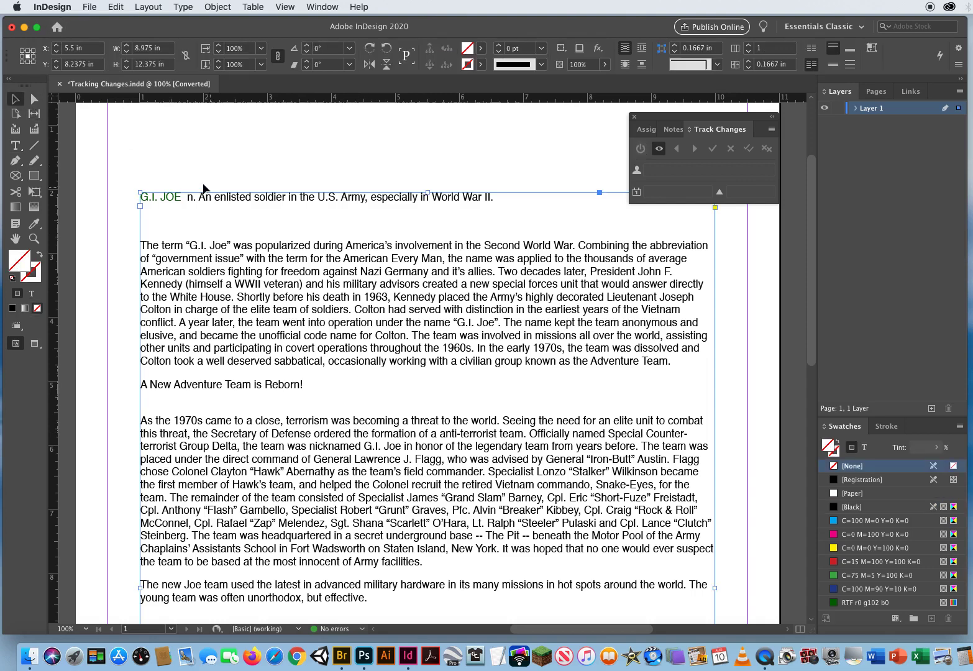
left_click(184, 152)
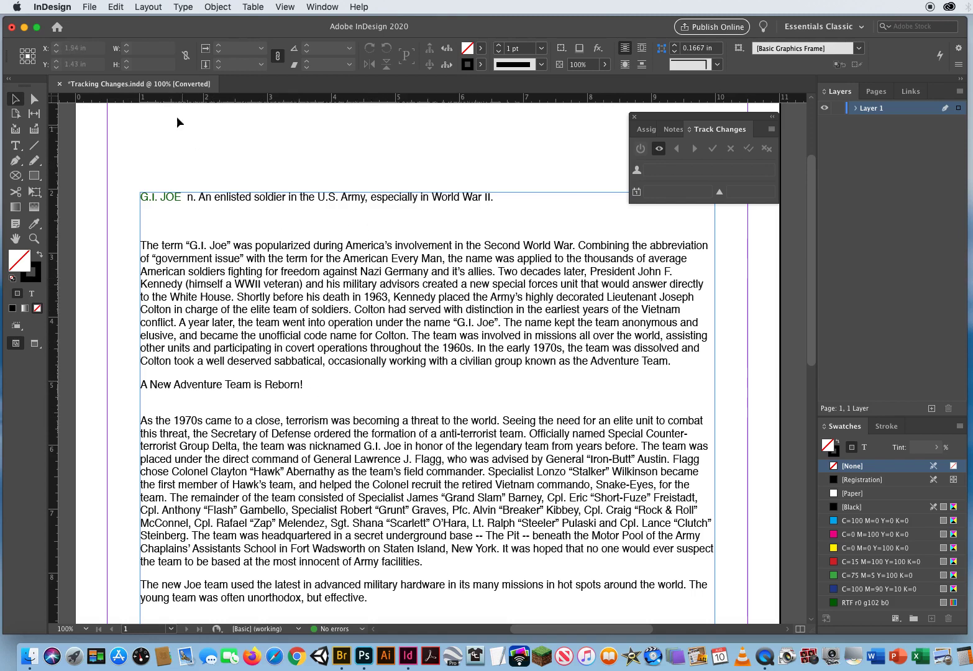
left_click(115, 7)
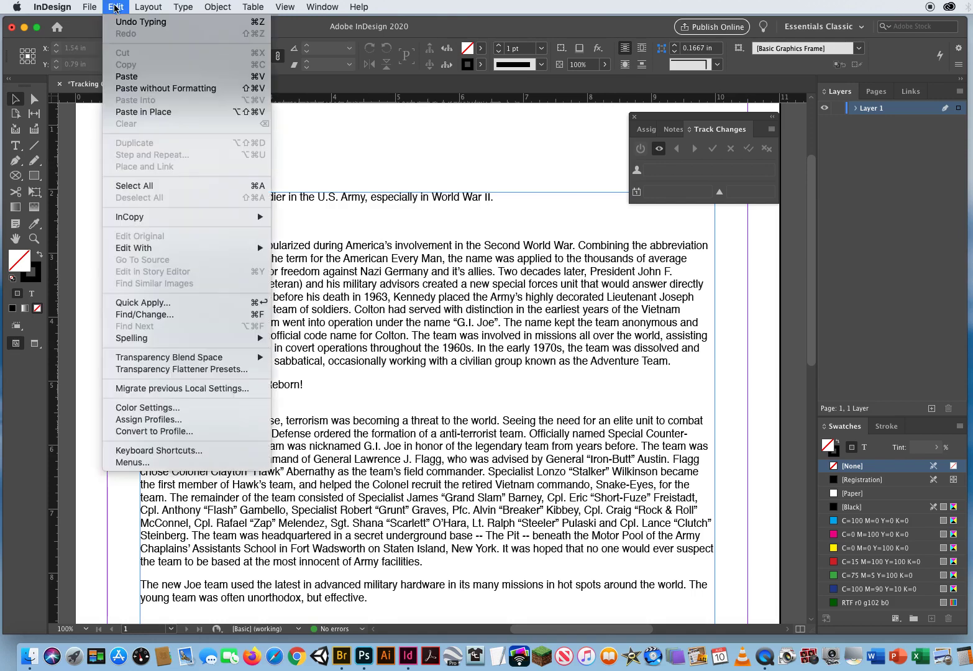
mouse_move(127, 250)
key("Escape")
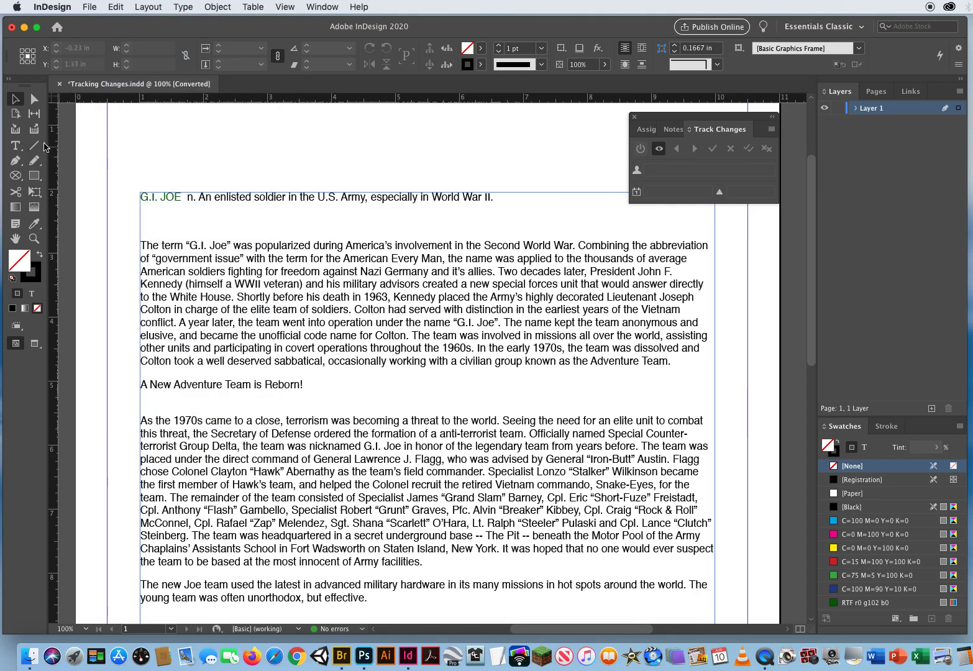
Step: View the story in the Story Editor from its first line to examine the highlighted edits, then close it and deselect the text
left_click(16, 146)
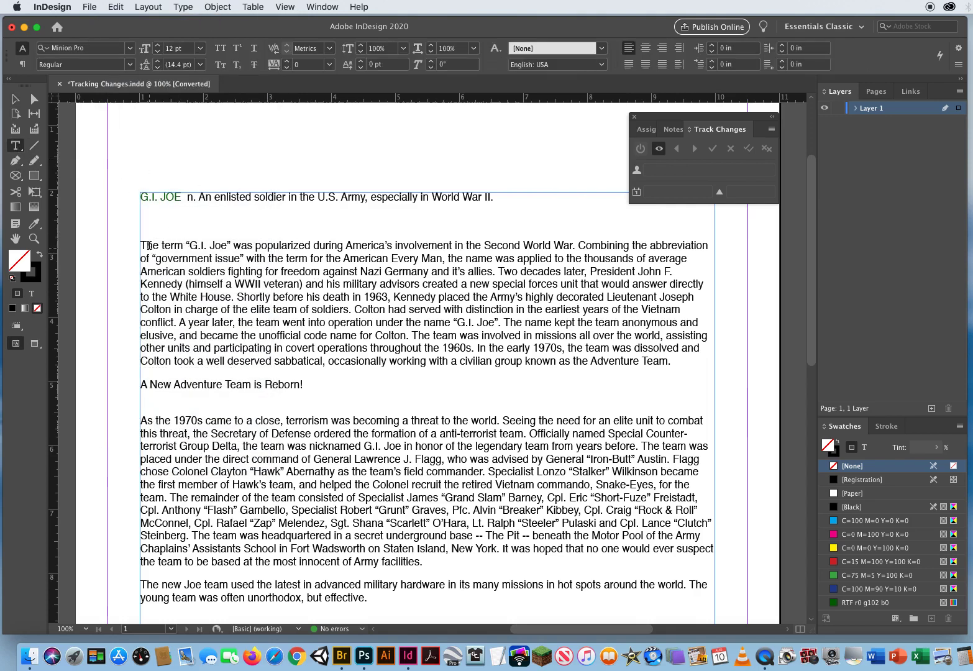
left_click(149, 245)
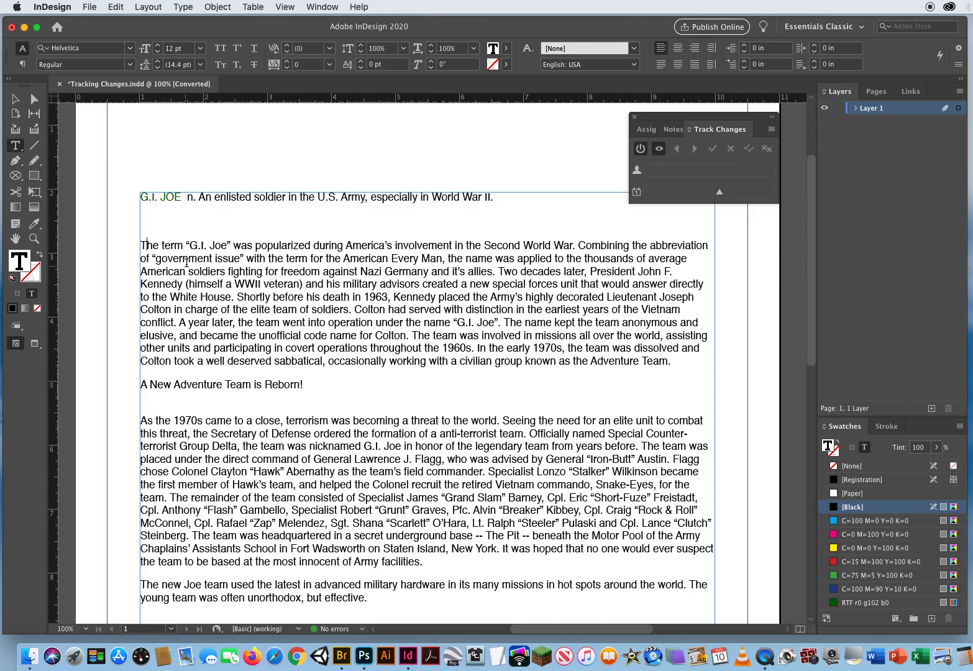
left_click(116, 7)
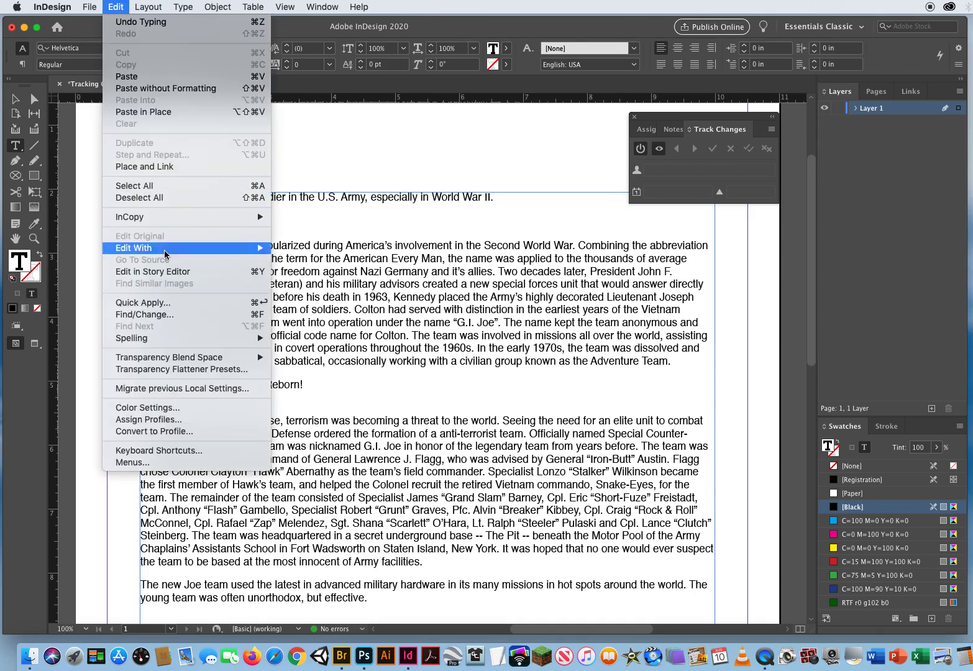
left_click(166, 271)
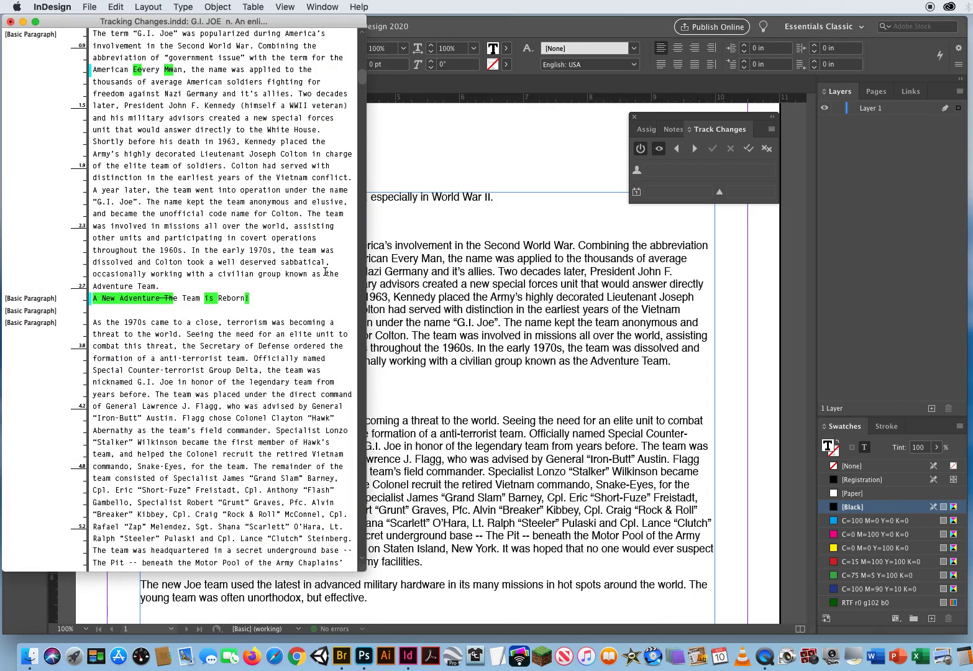
left_click_drag(364, 81, 201, 53)
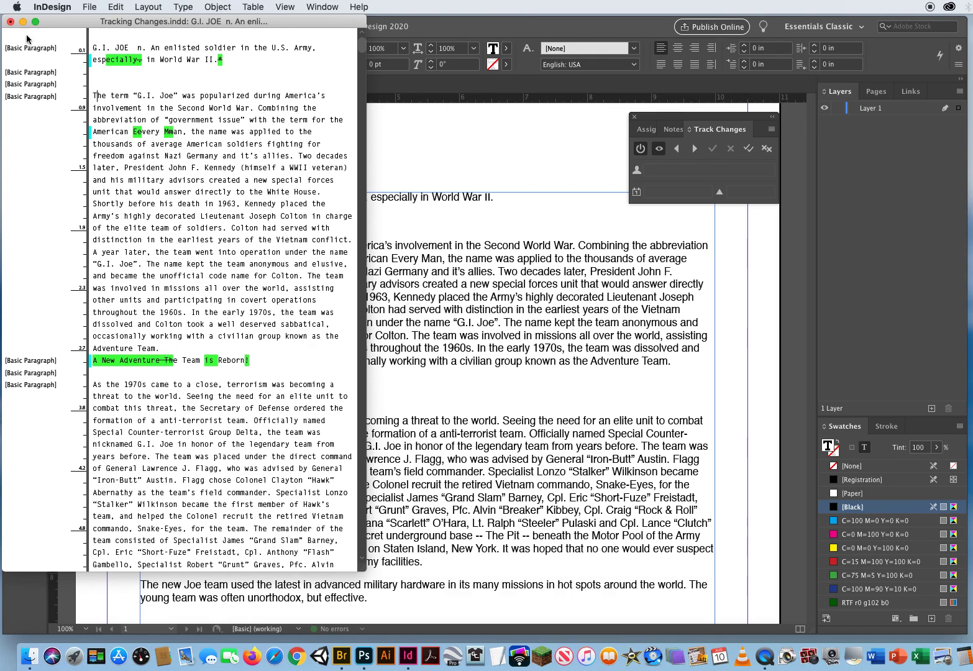
left_click(10, 21)
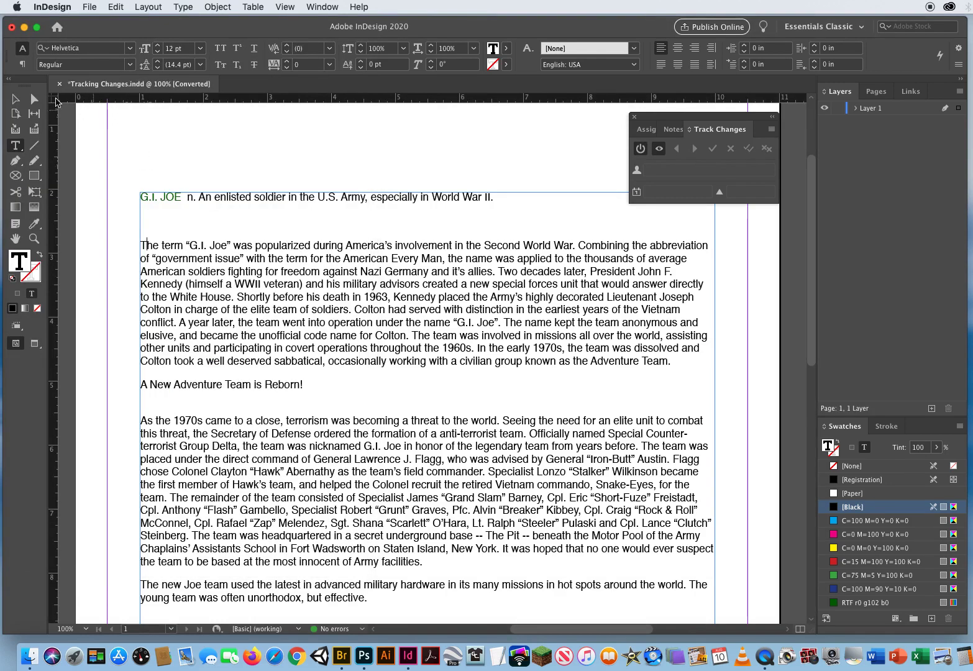
left_click(15, 99)
left_click(162, 151)
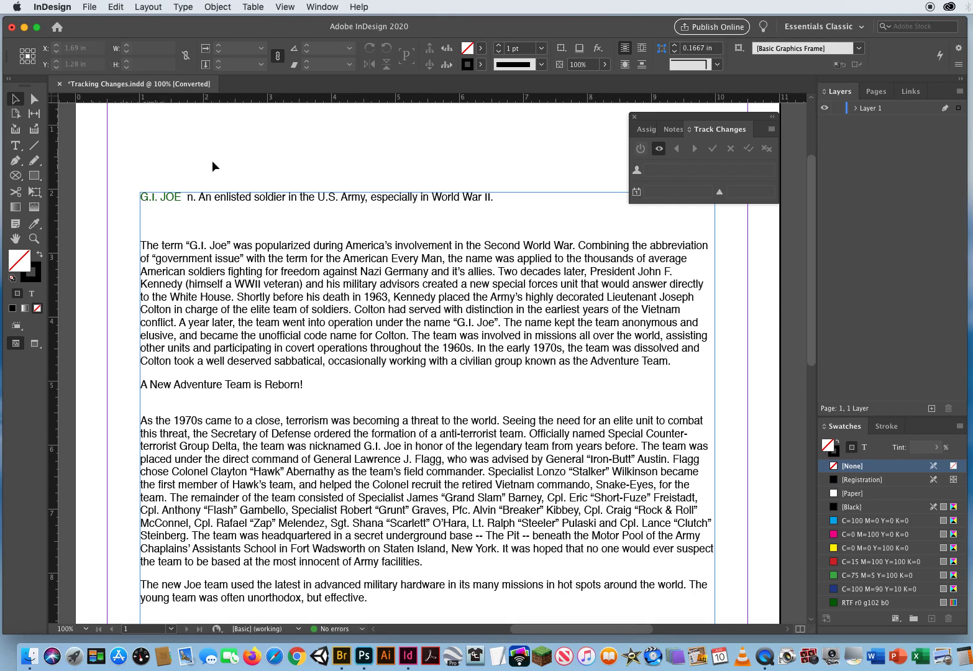
Step: Change the tracking user's identification by entering a second reviewer's name and choosing the color Magenta
left_click(89, 6)
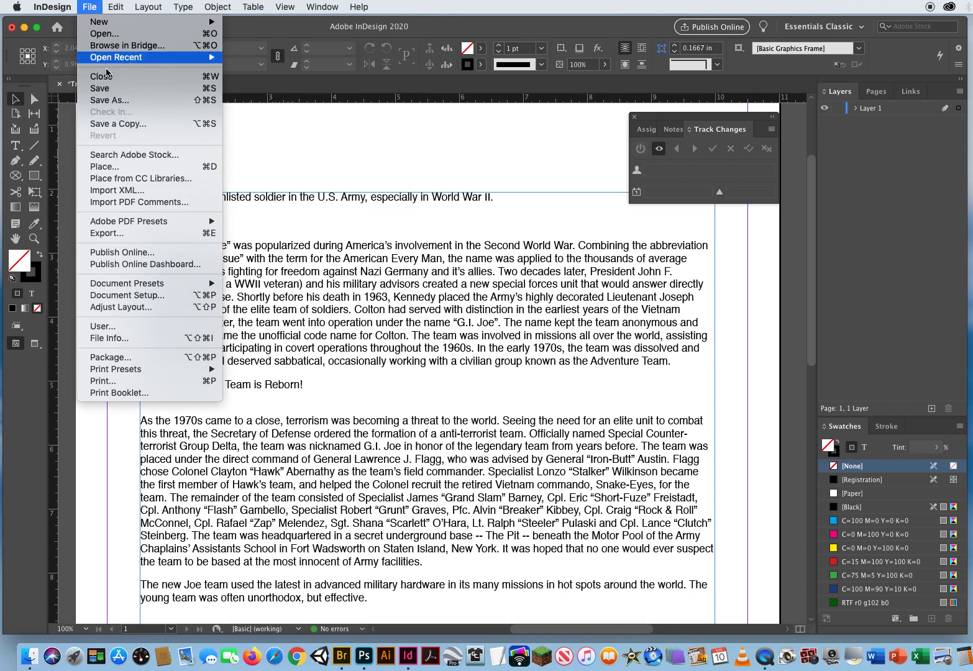
left_click(102, 326)
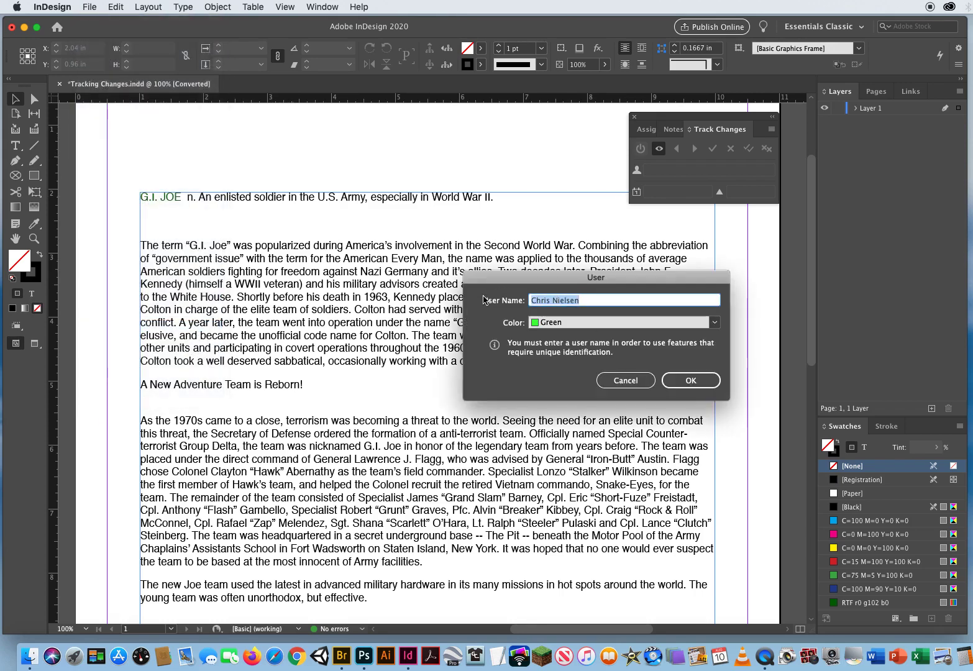
type("Marie")
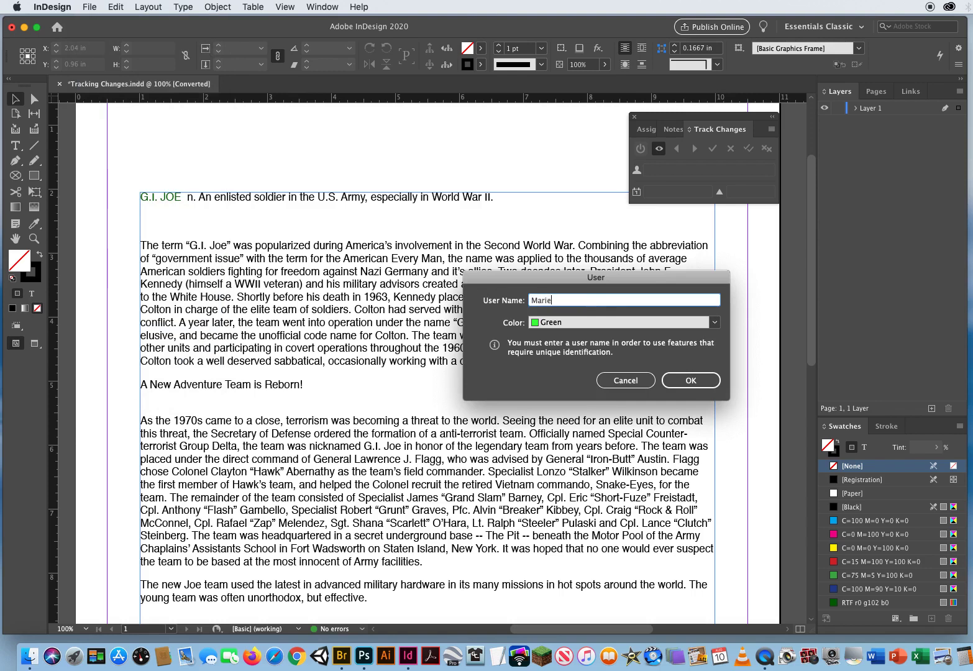
left_click(714, 322)
scroll(715, 375, "down", 10)
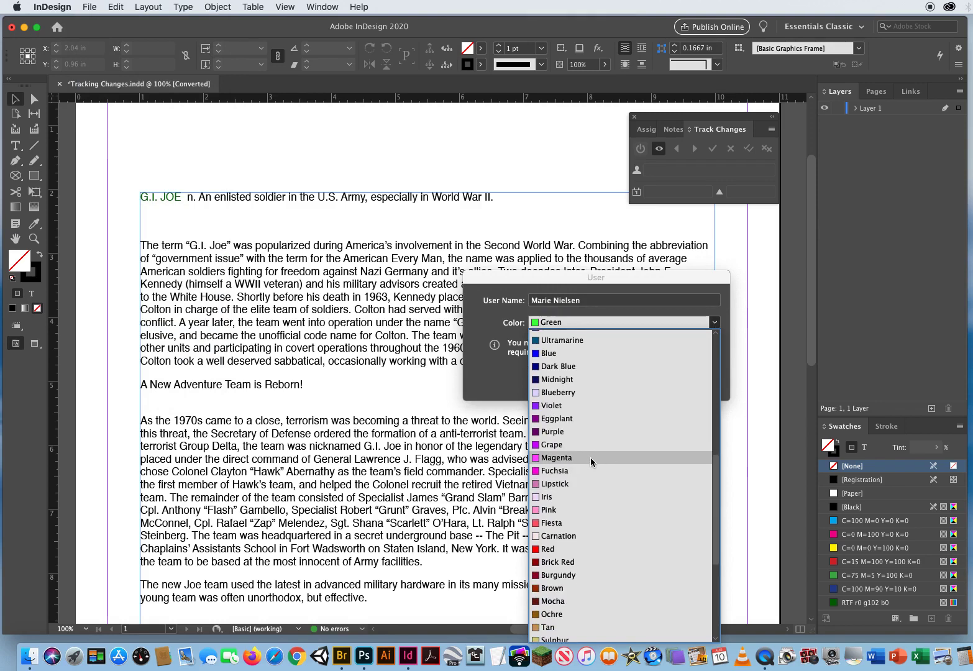
left_click(588, 457)
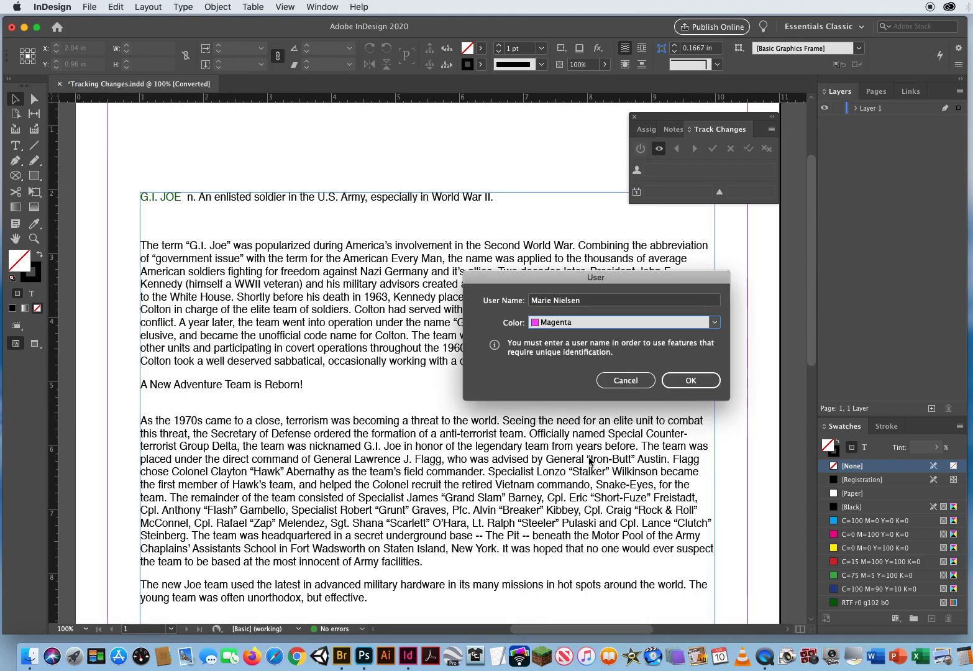
left_click(692, 382)
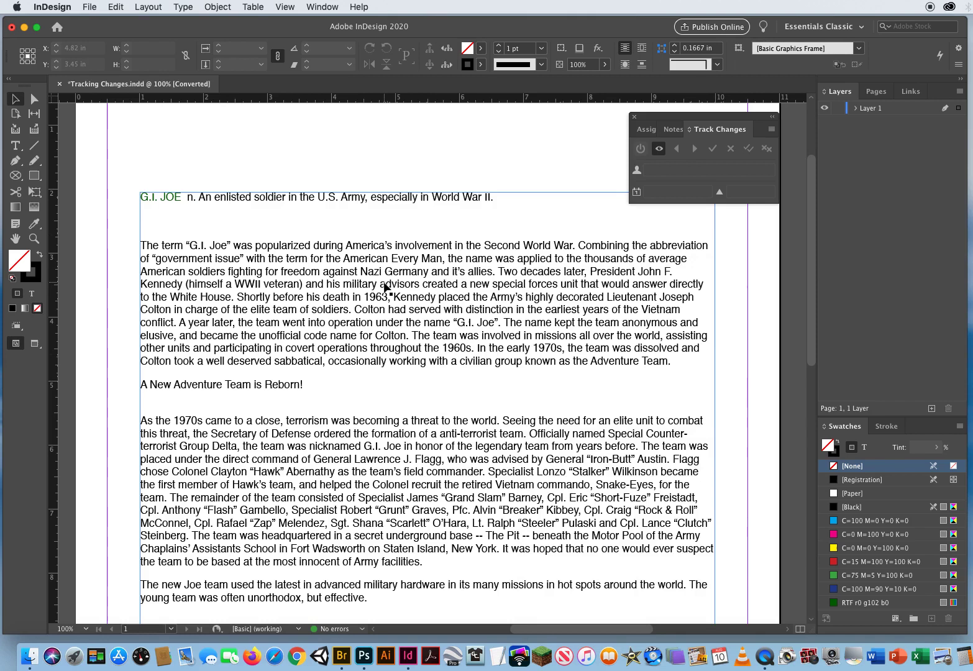
Step: Delete the short paragraph beginning "The new Joe team used the latest in advanced military hardware"
left_click_drag(809, 251, 752, 335)
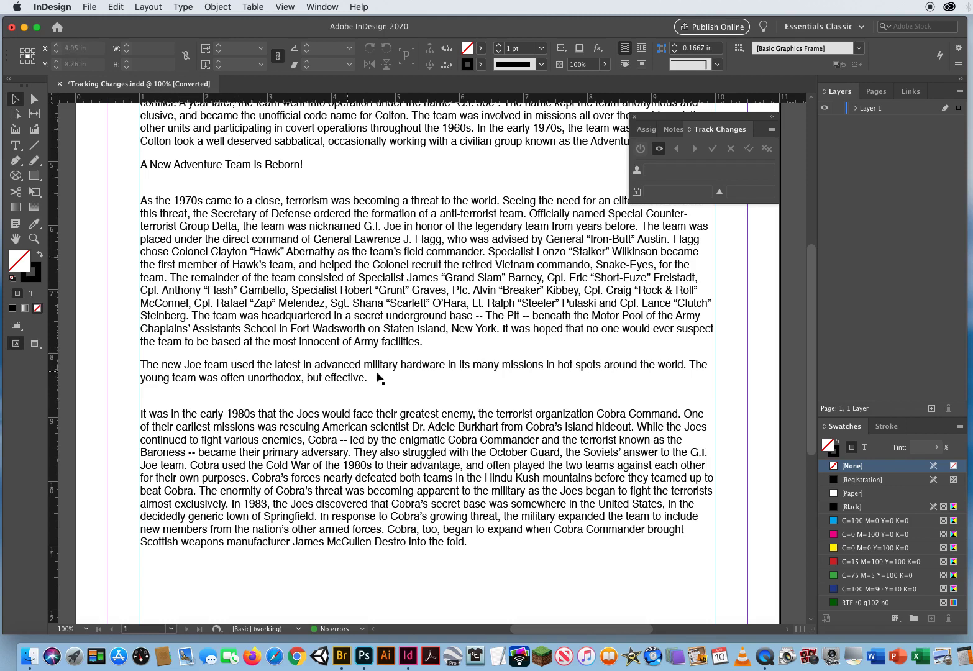
left_click(16, 146)
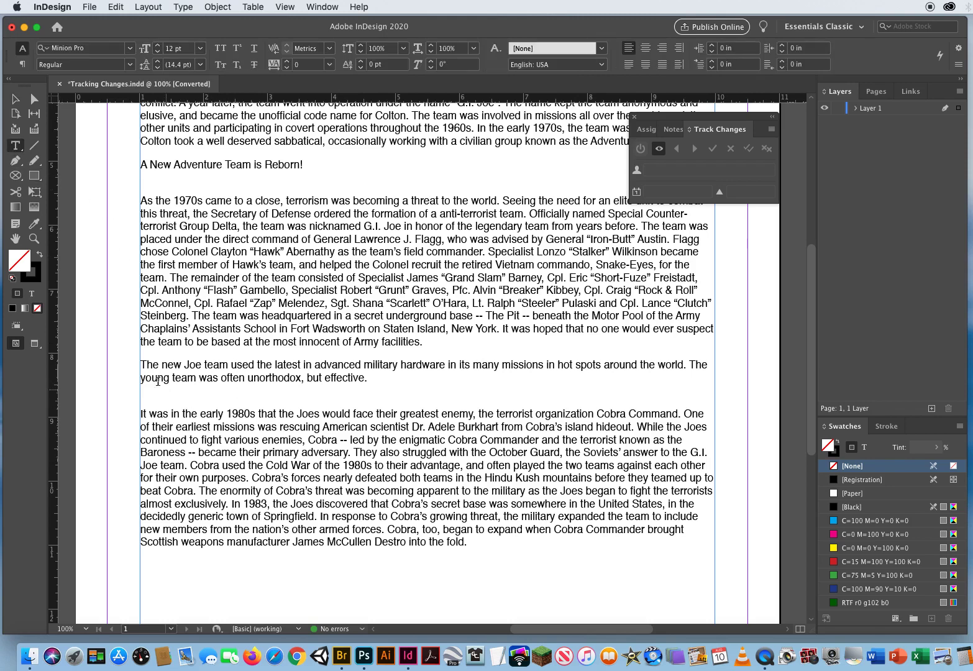
left_click_drag(140, 364, 402, 384)
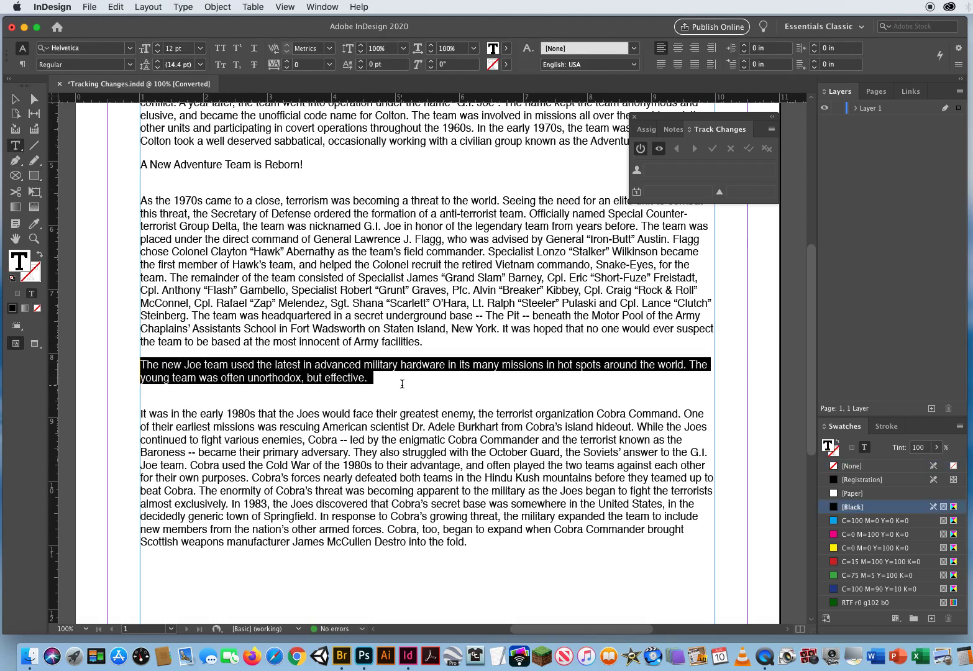
key("BackSpace")
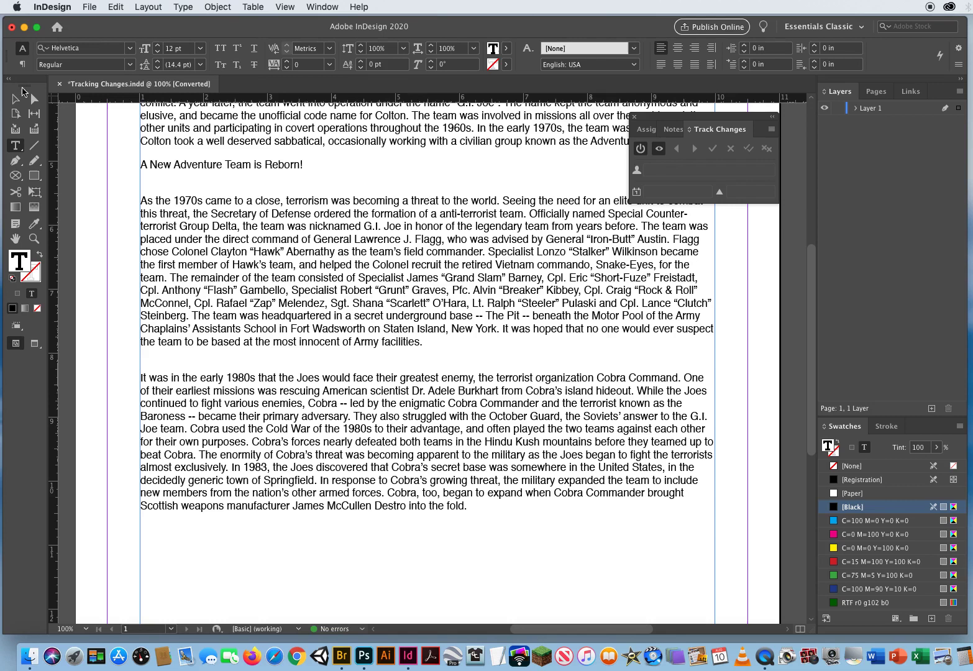
left_click(14, 100)
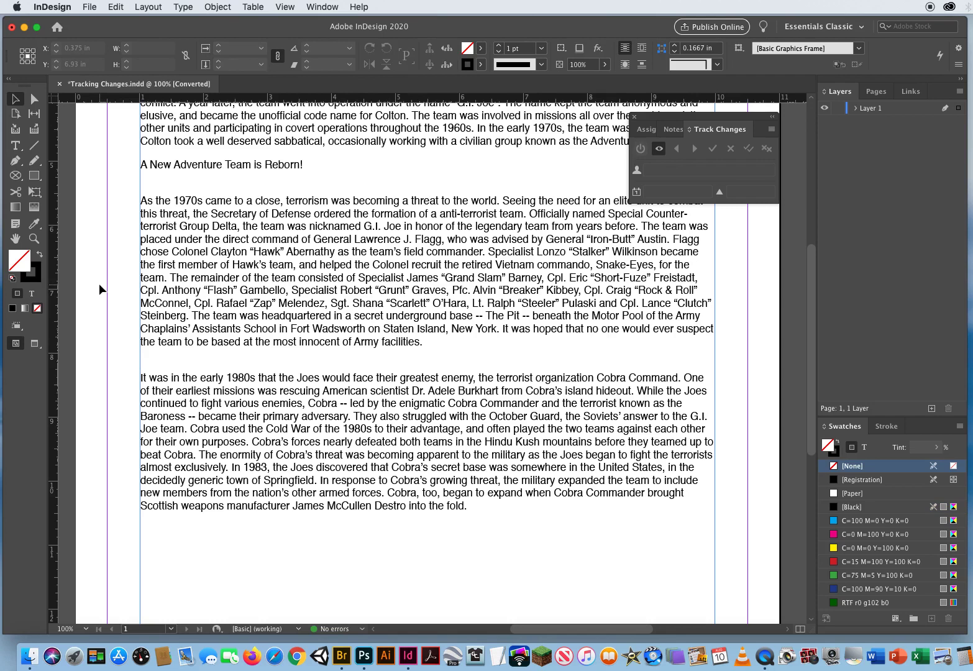
Step: Place the text cursor in the story and open it in the Story Editor
left_click(115, 7)
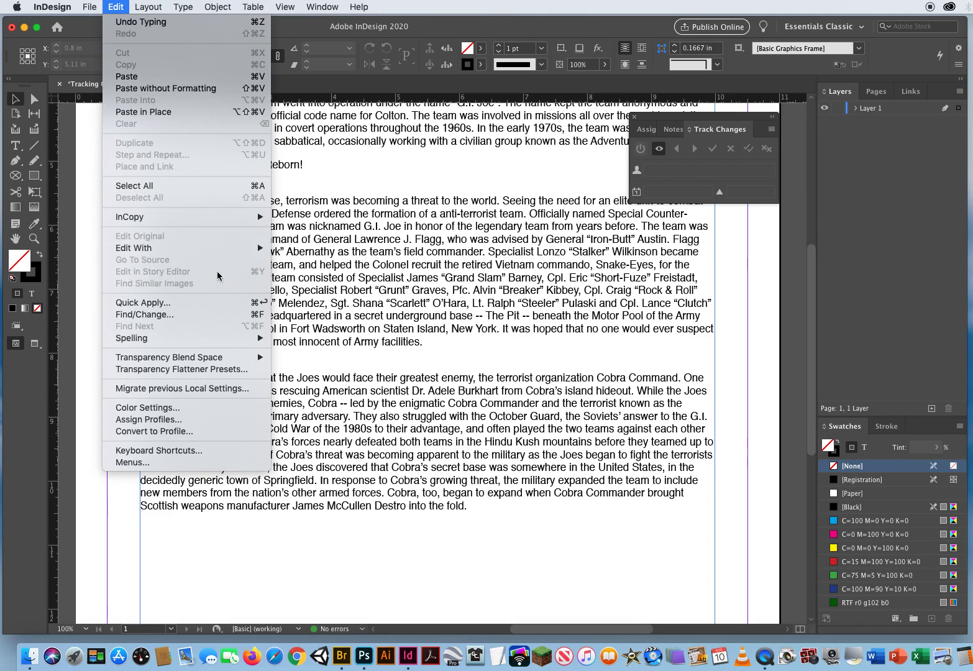
left_click(414, 281)
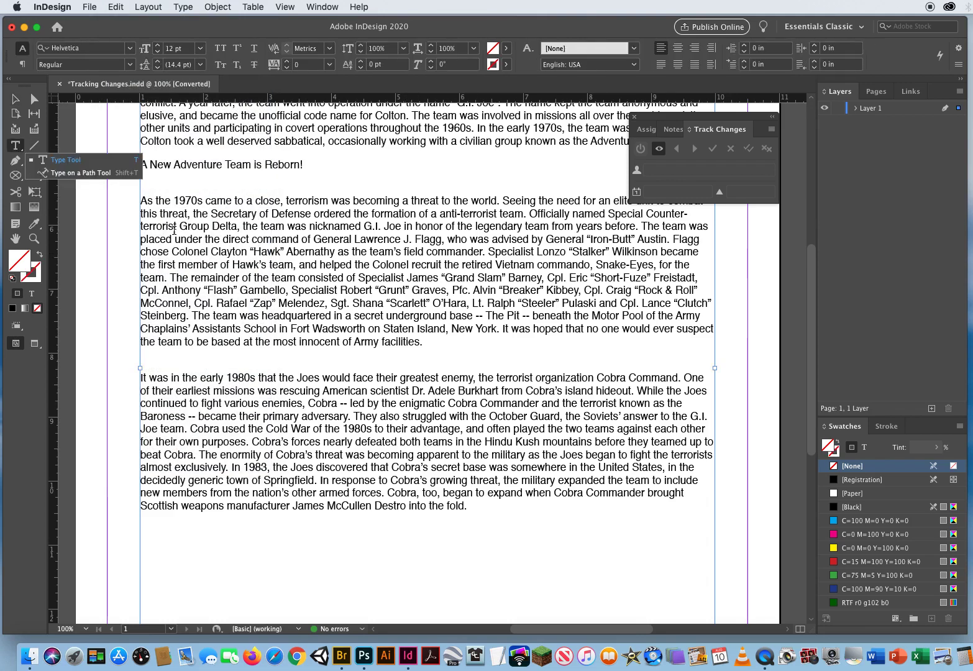
left_click(18, 147)
left_click(115, 7)
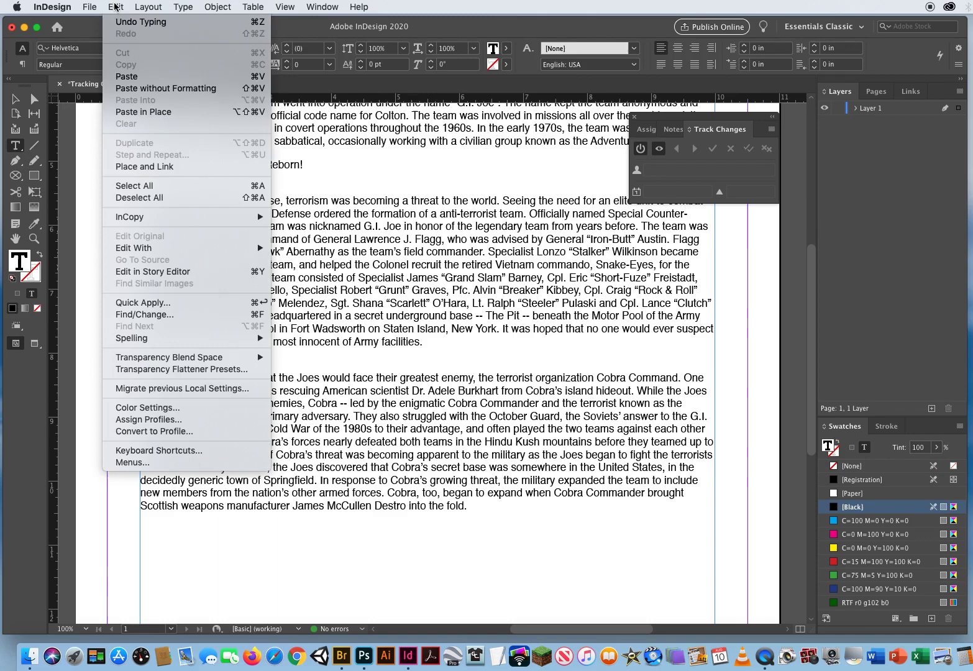
left_click(132, 274)
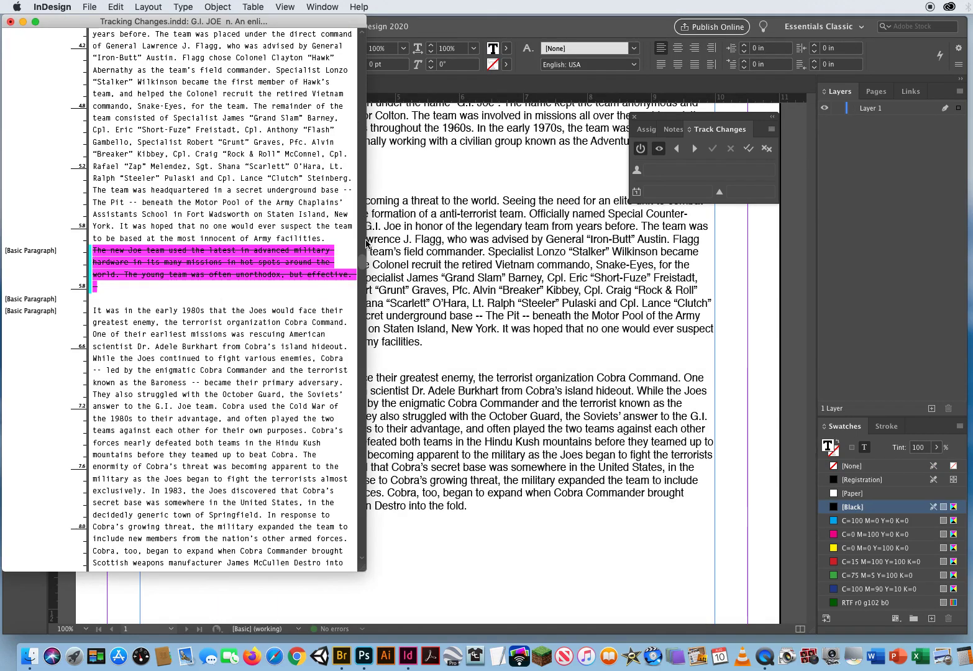
Step: Widen the Story Editor window and accept the tracked deletion of the magenta paragraph beginning "The new Joe team used the latest"
left_click_drag(365, 264, 312, 280)
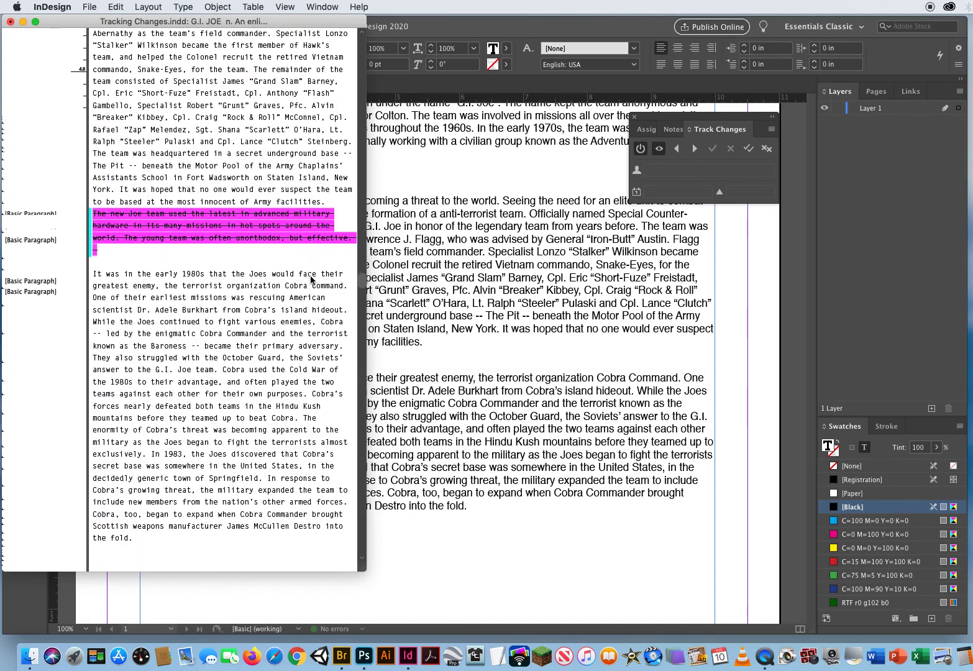
scroll(310, 280, "down", 2)
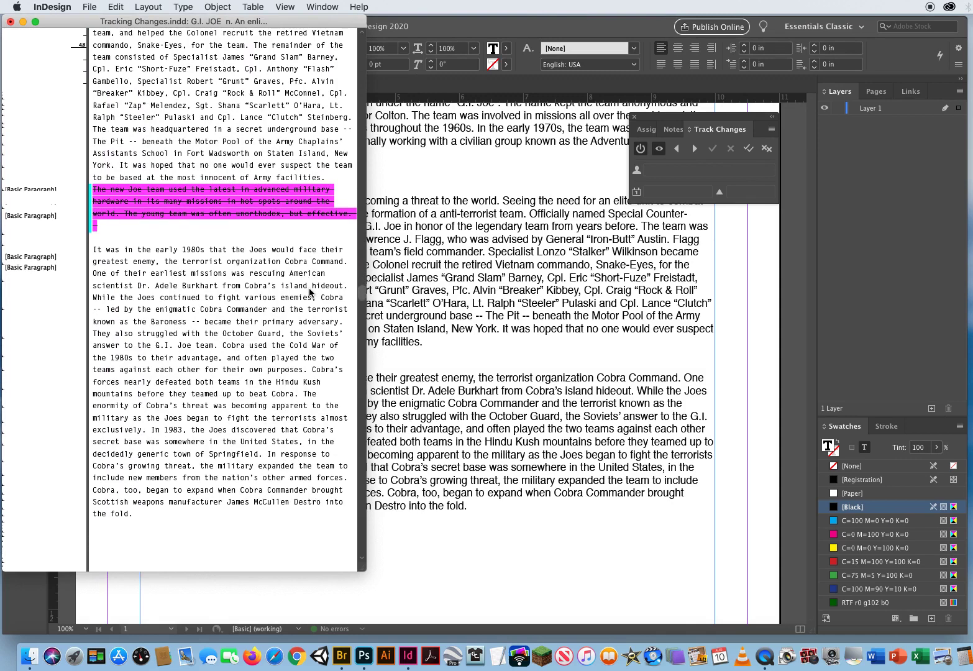
scroll(311, 291, "up", 3)
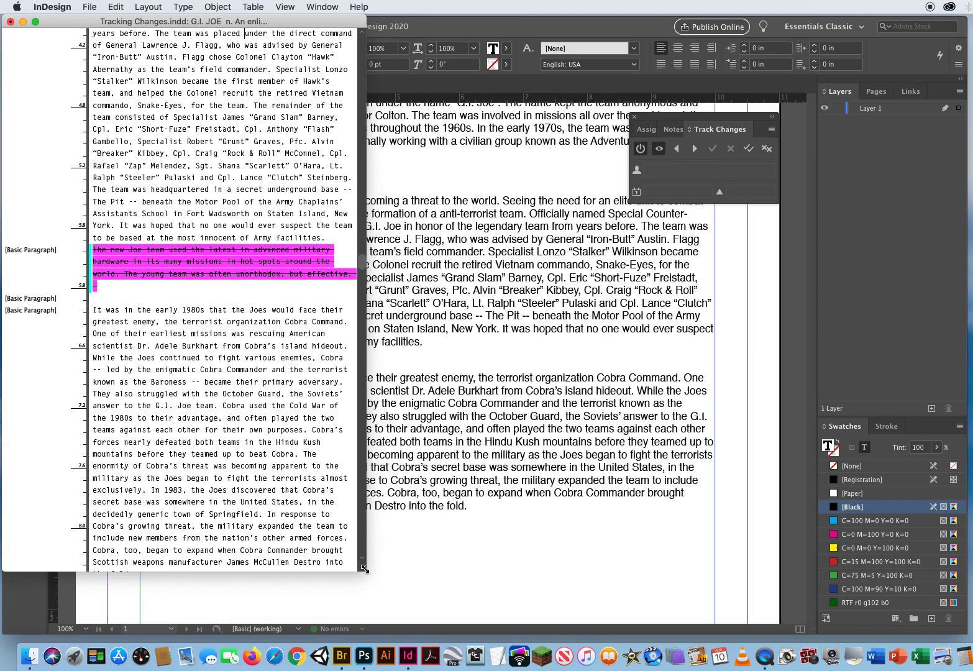
left_click_drag(366, 569, 439, 564)
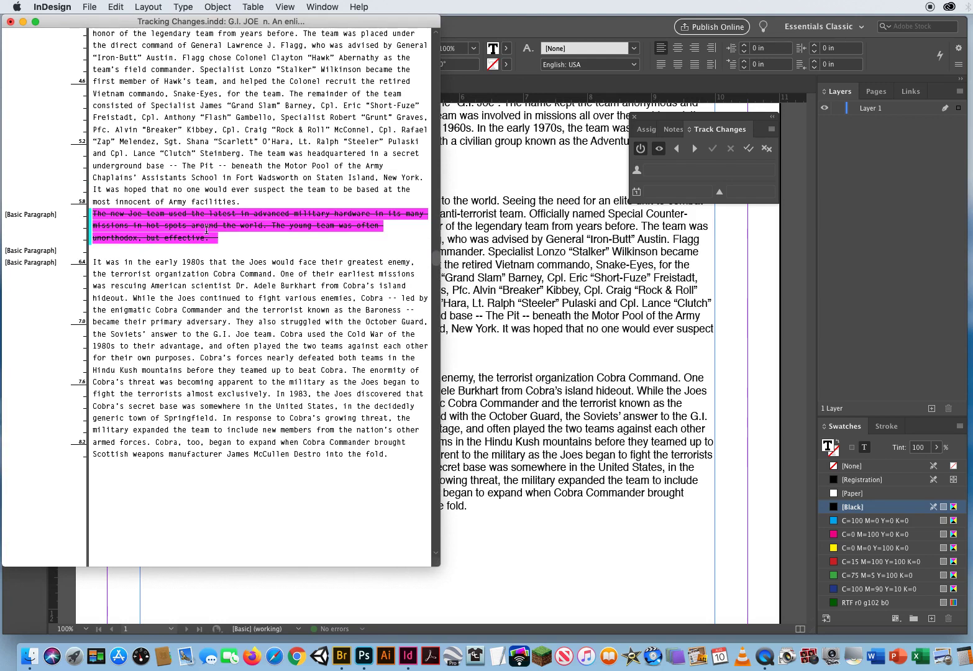
left_click(239, 223)
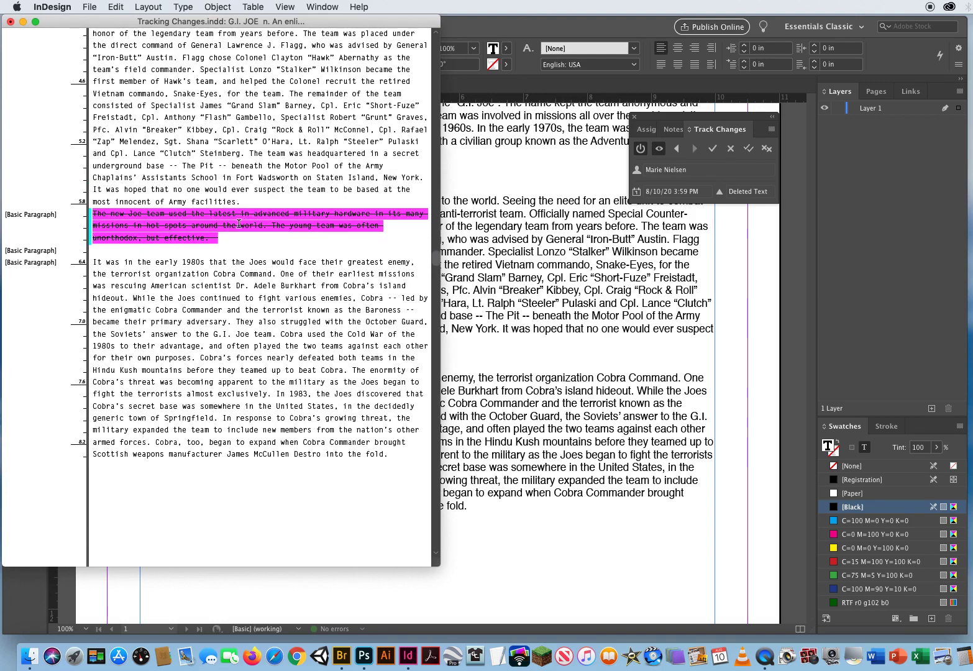
left_click(713, 149)
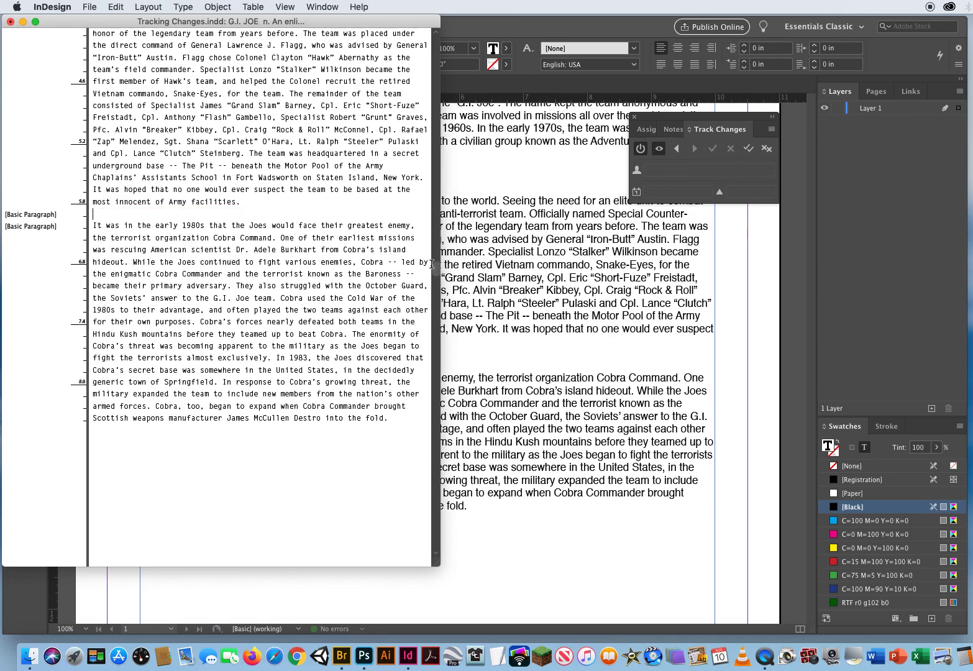
Step: Reject the tracked additions "A New Adventure" and "is" in the "Team Reborn" heading
left_click_drag(434, 264, 423, 28)
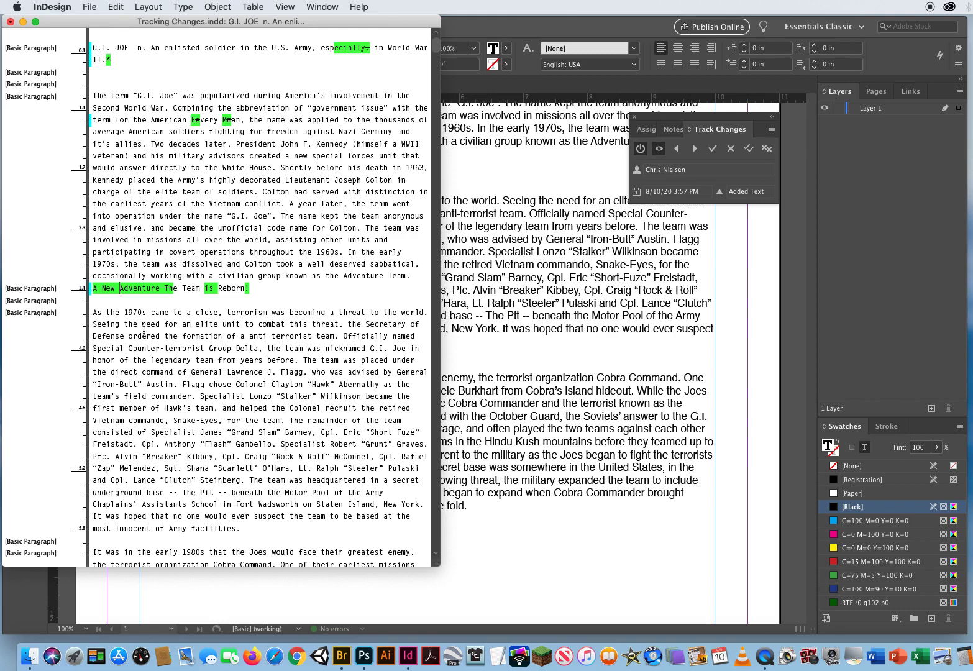
left_click(730, 149)
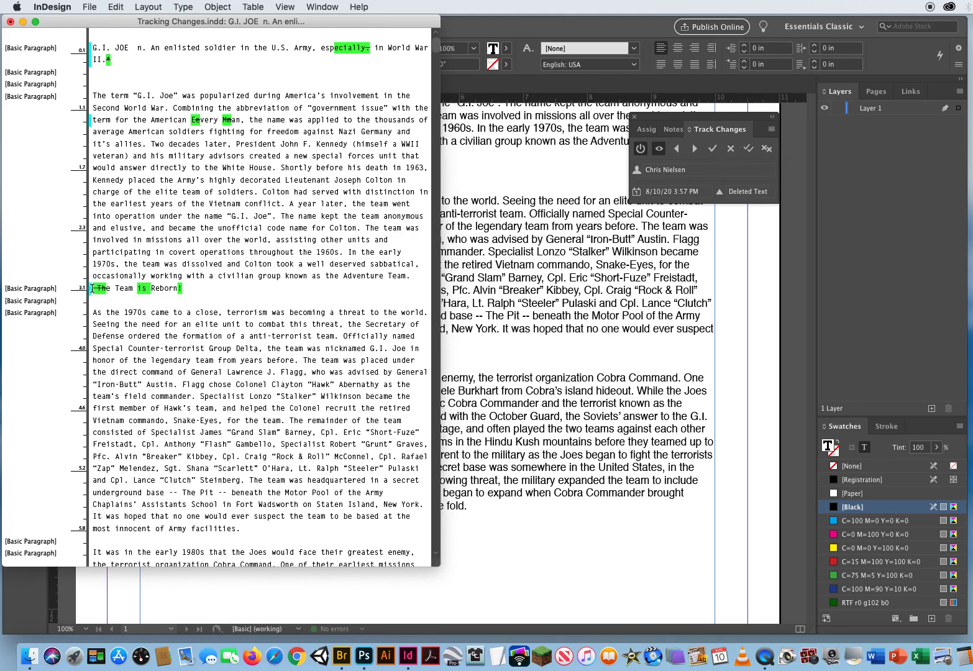
double_click(144, 289)
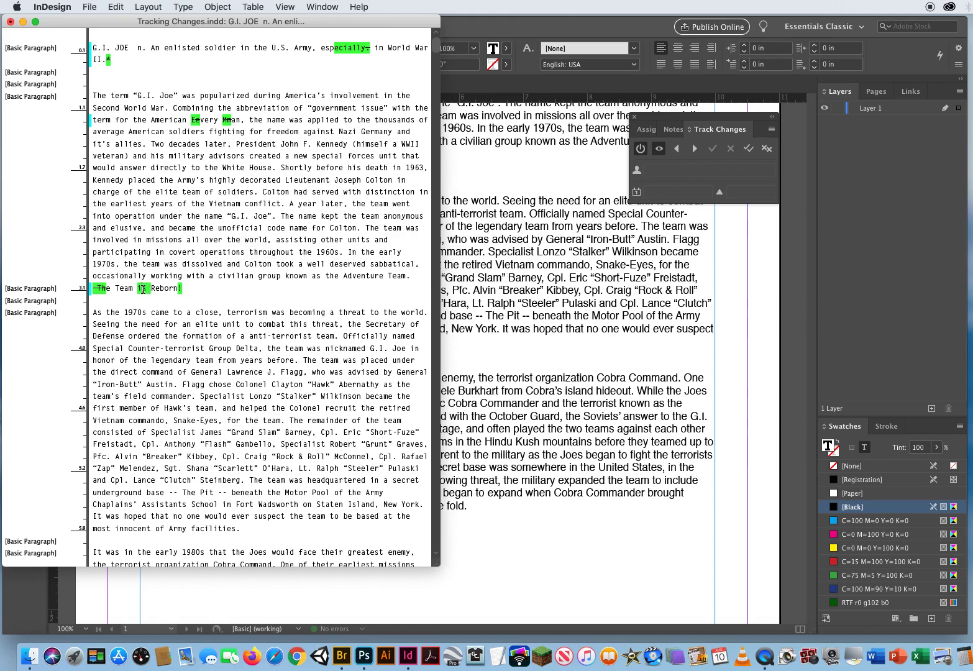
left_click(143, 289)
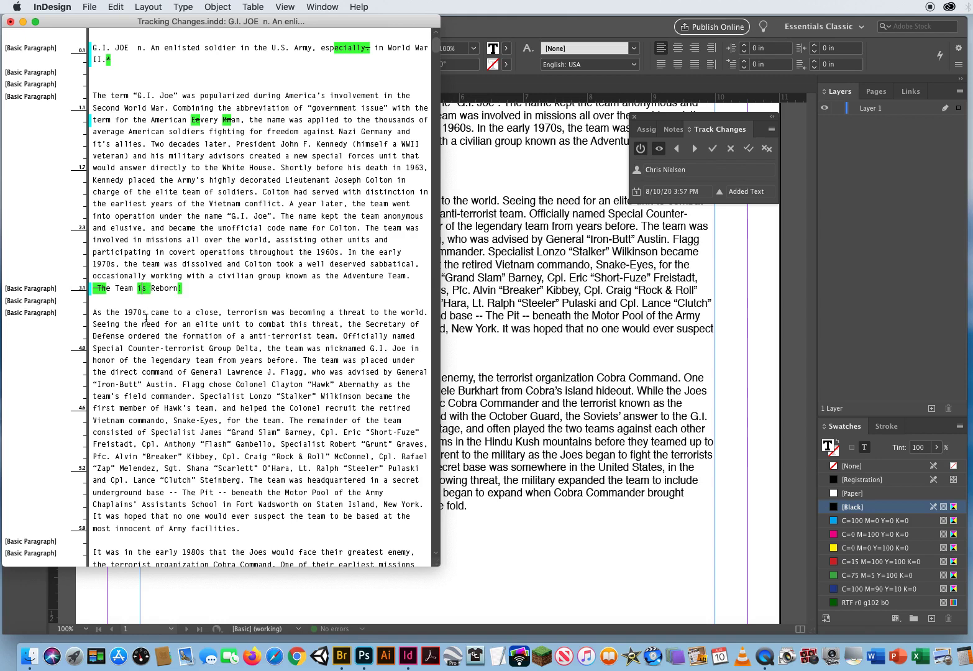
left_click(731, 152)
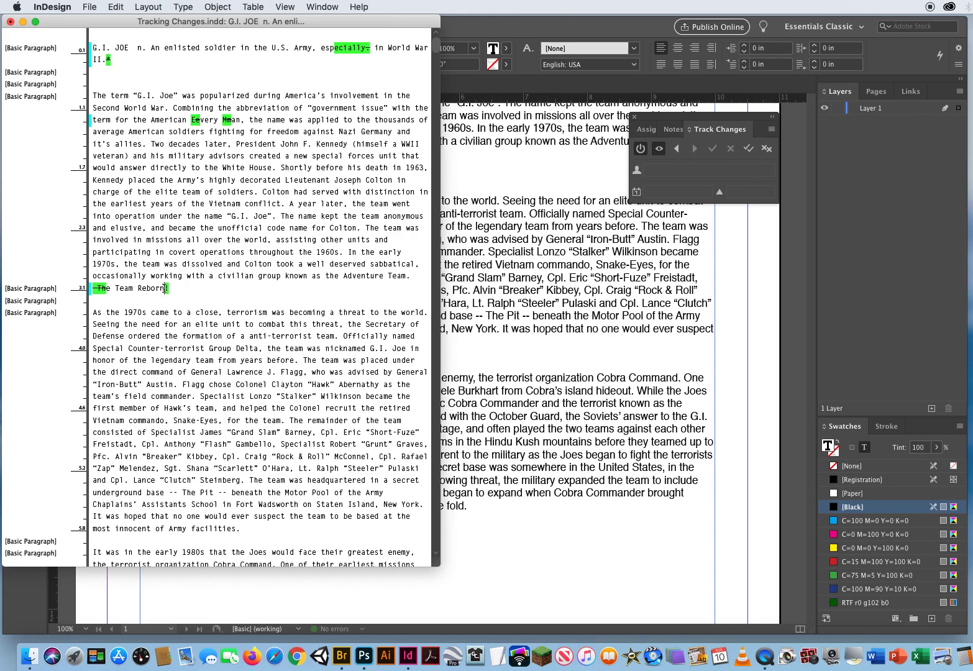
Step: Accept all remaining tracked changes in the story and close the Story Editor
left_click_drag(162, 289, 170, 289)
key("BackSpace")
left_click(748, 148)
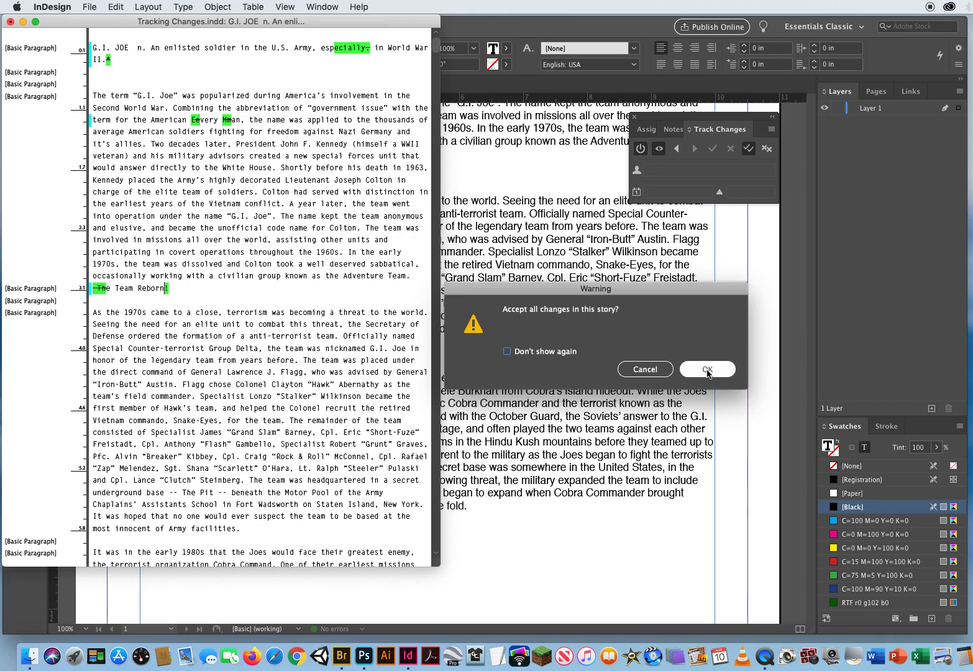
left_click(708, 371)
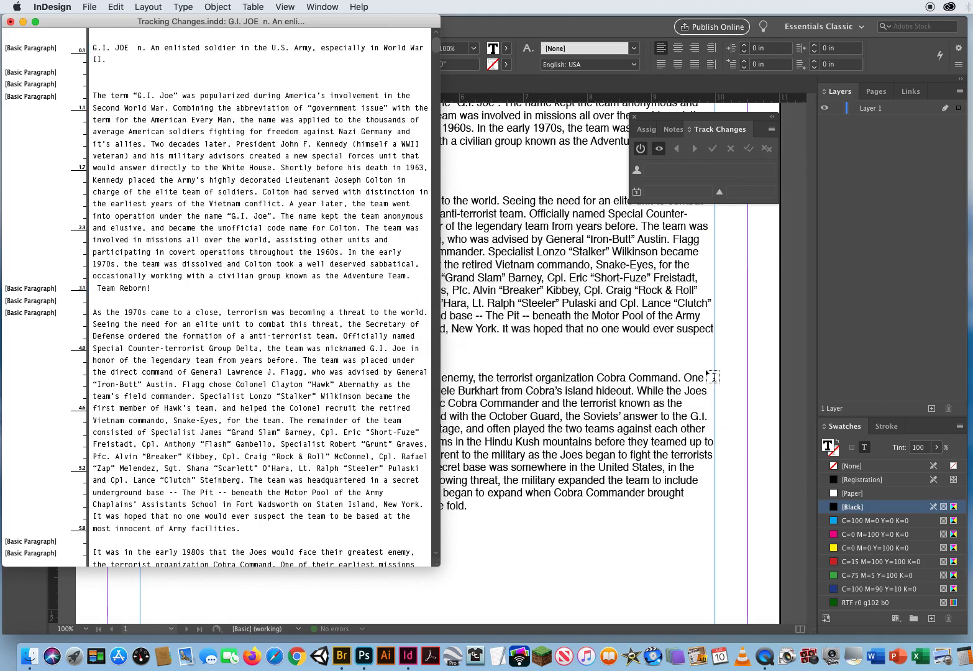
left_click(10, 23)
left_click(15, 99)
Step: Insert "The" before "Team Reborn!" in the heading on the page and deselect the text frame
left_click(317, 171)
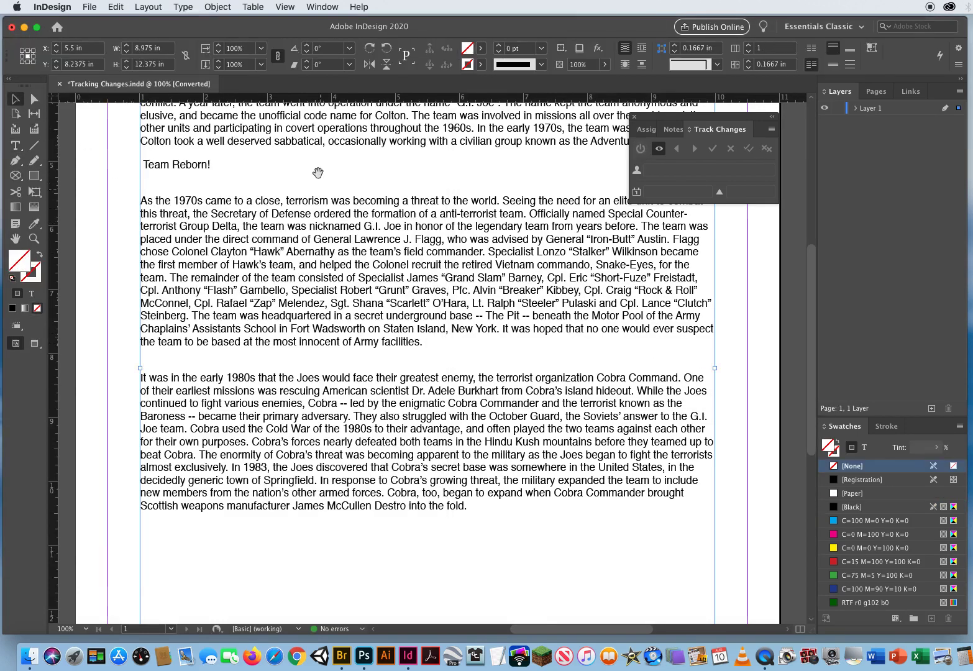
scroll(317, 171, "up", 5)
scroll(338, 328, "up", 1)
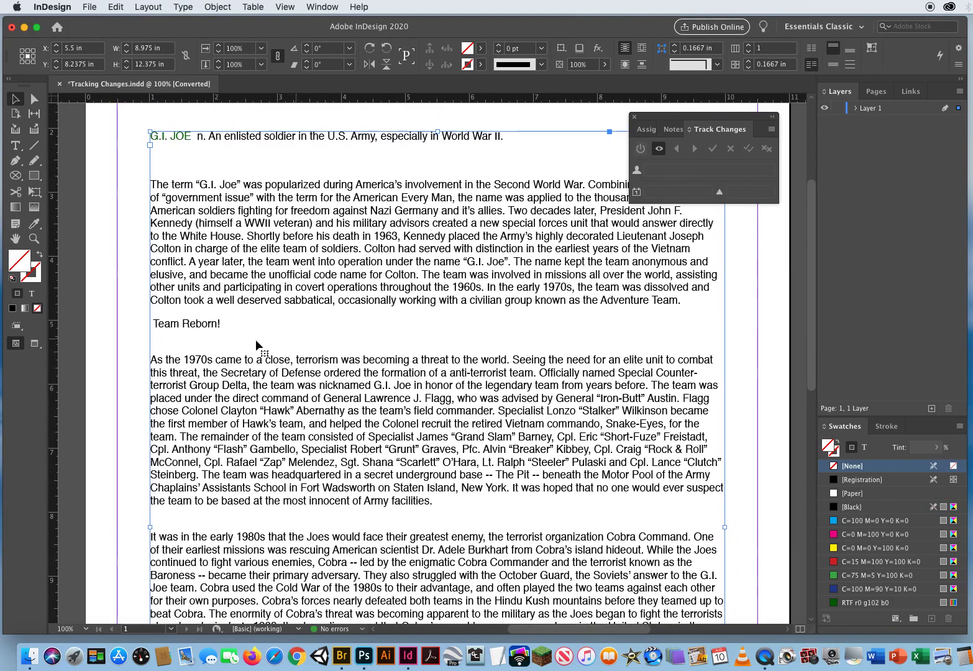
left_click(15, 146)
left_click(154, 323)
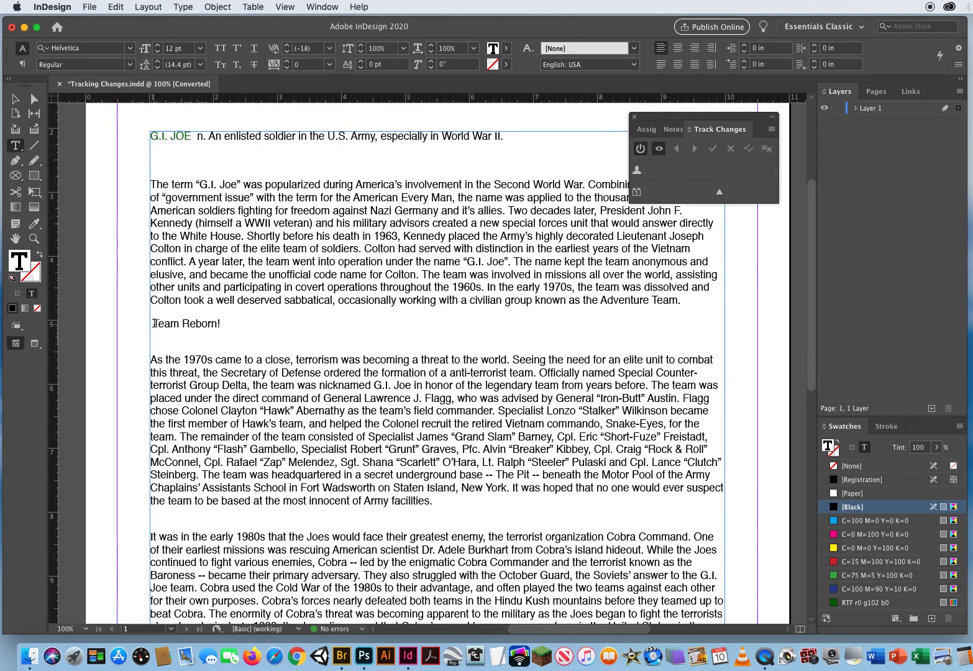
type("The")
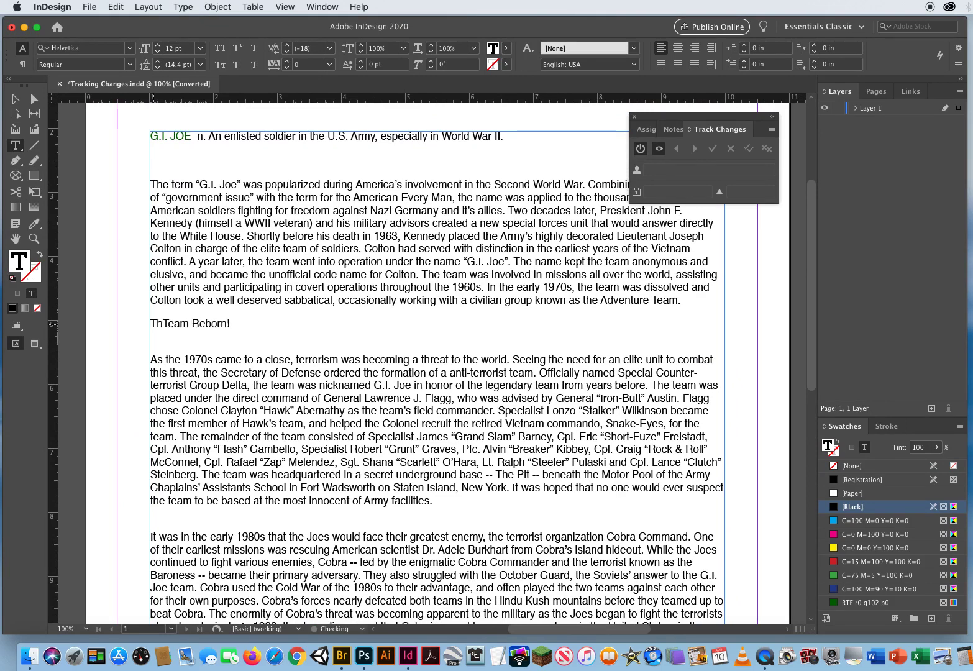
left_click(15, 98)
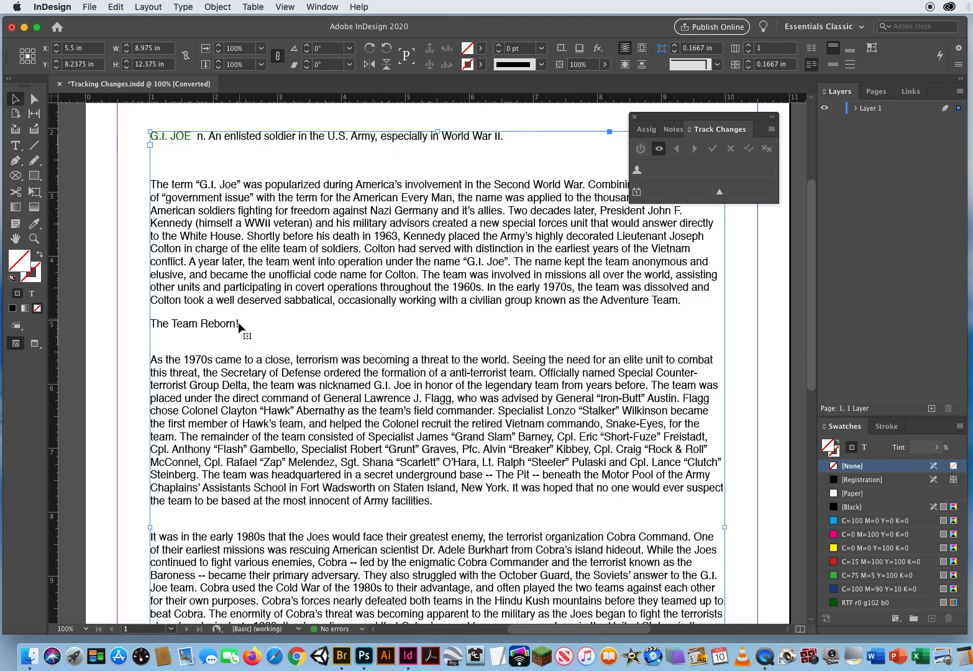
left_click(116, 396)
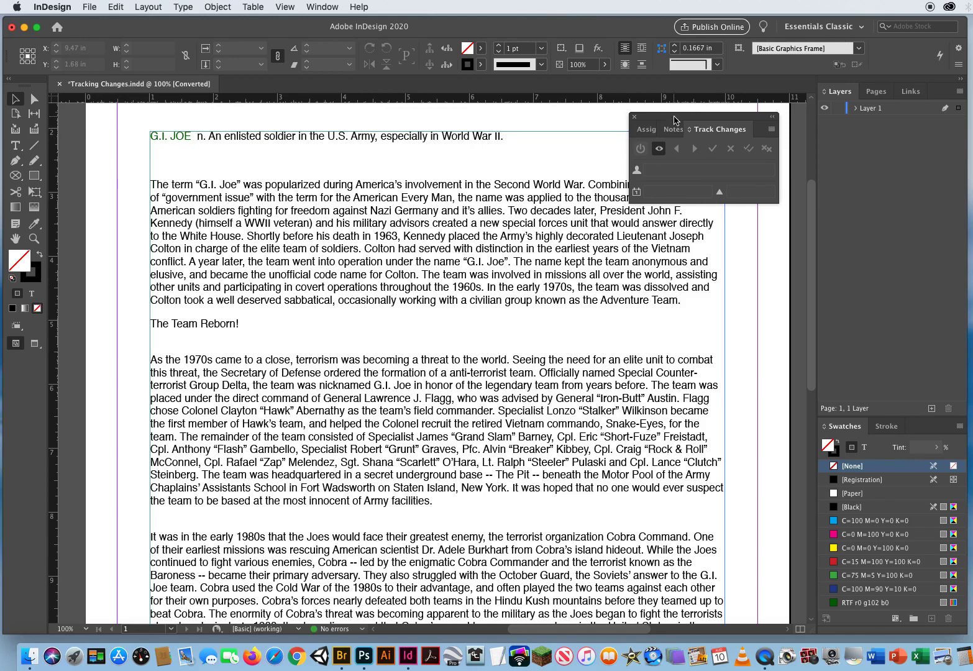
Step: Move the floating Track Changes panel aside and close it
left_click_drag(674, 120, 588, 122)
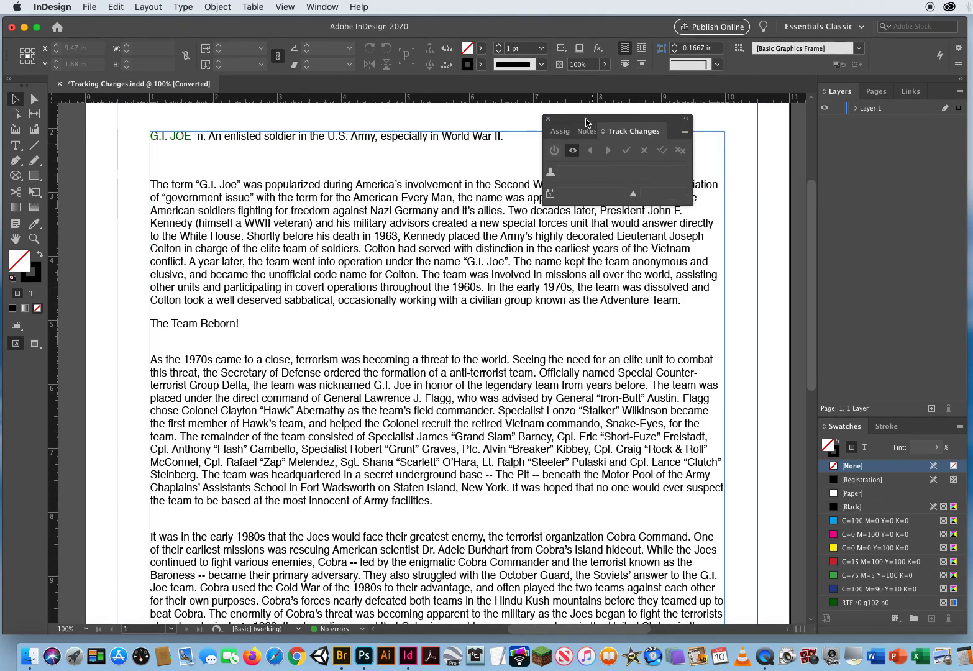
left_click(549, 119)
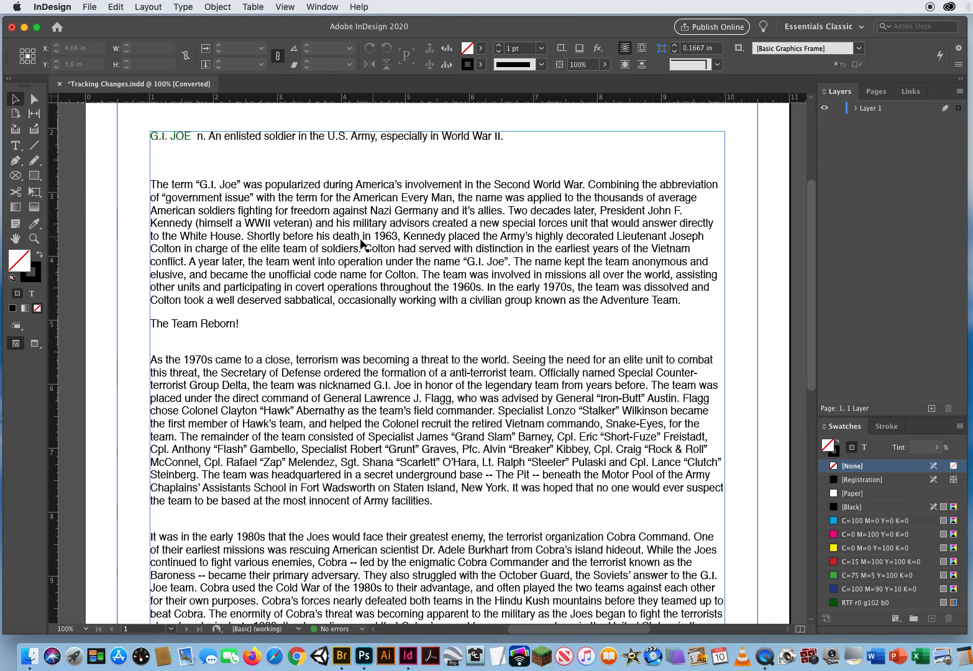
Step: Open the user identification settings to examine the tracking user's name and color, and cancel without changing them
left_click(90, 6)
left_click(113, 328)
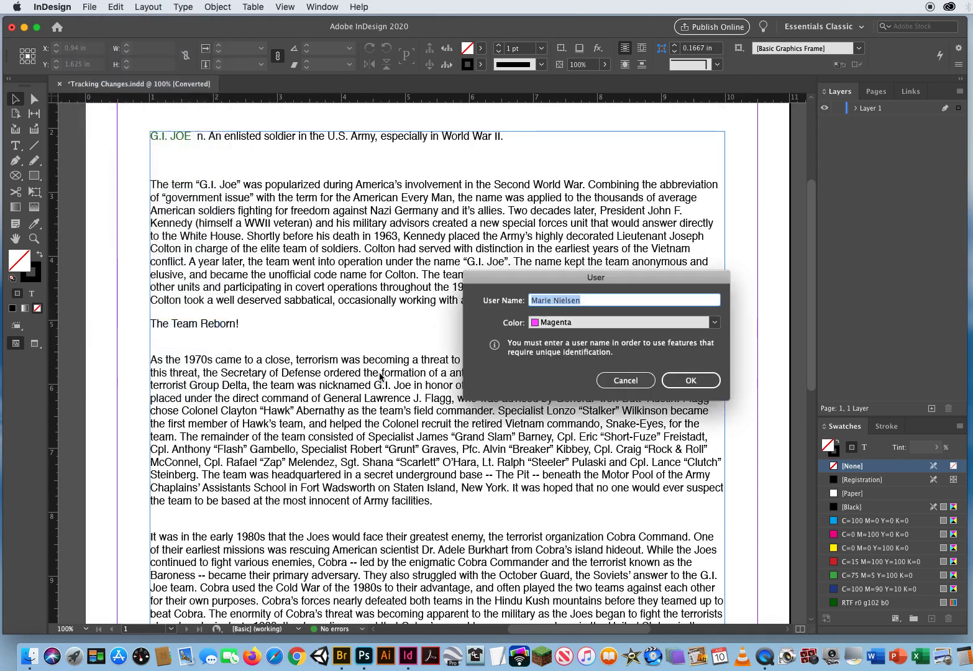
left_click(626, 381)
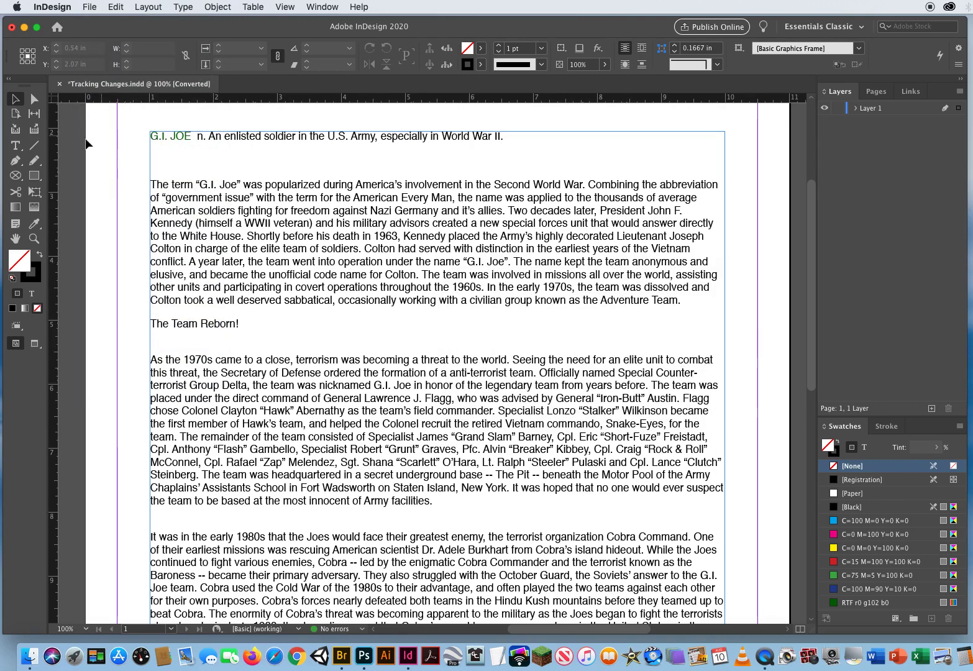